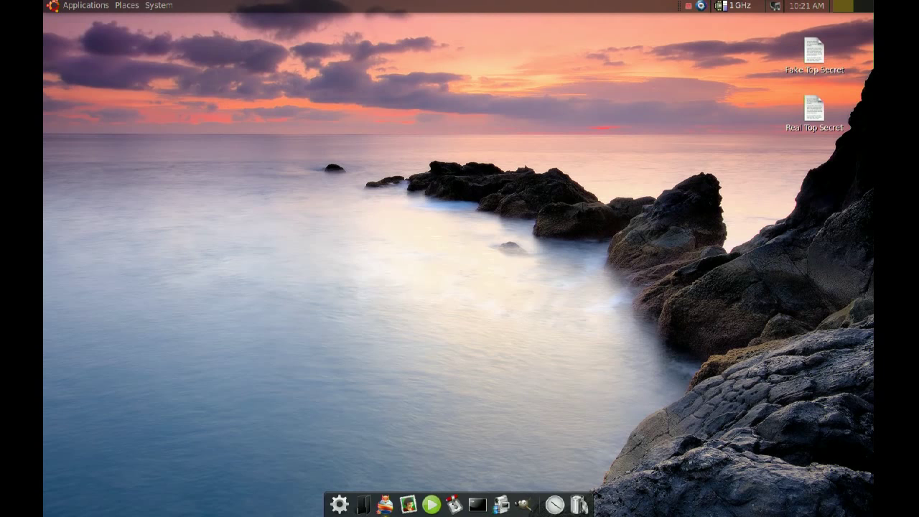
Step: Go to the TrueCrypt downloads page in Firefox and pick the Ubuntu x64 .deb package
click(385, 505)
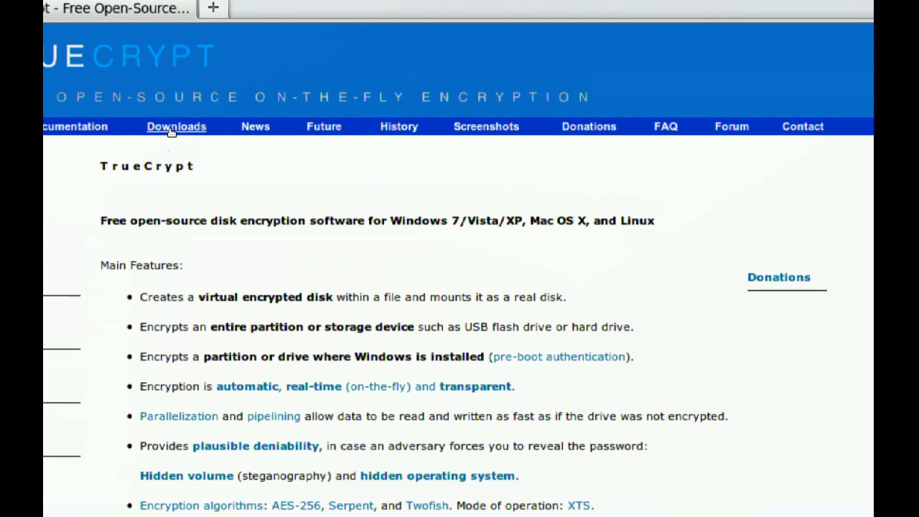
click(170, 130)
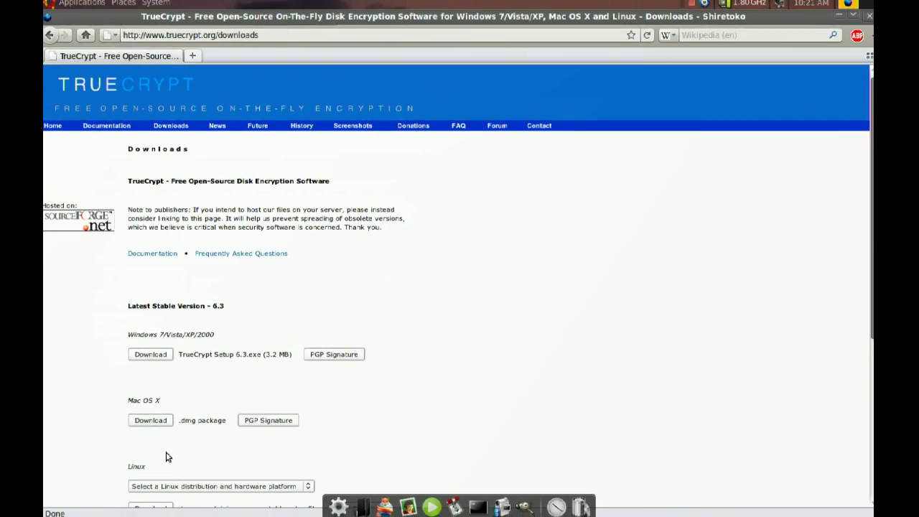
scroll(167, 456, down, 4)
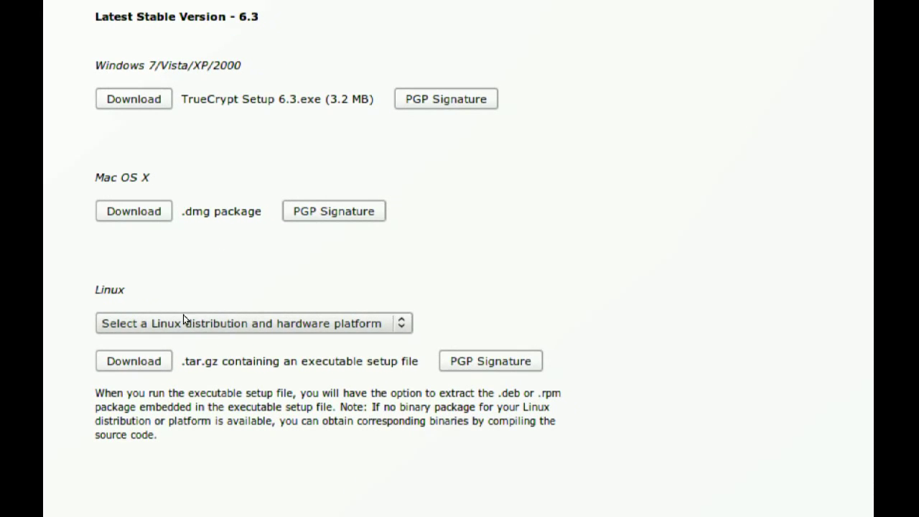
click(202, 320)
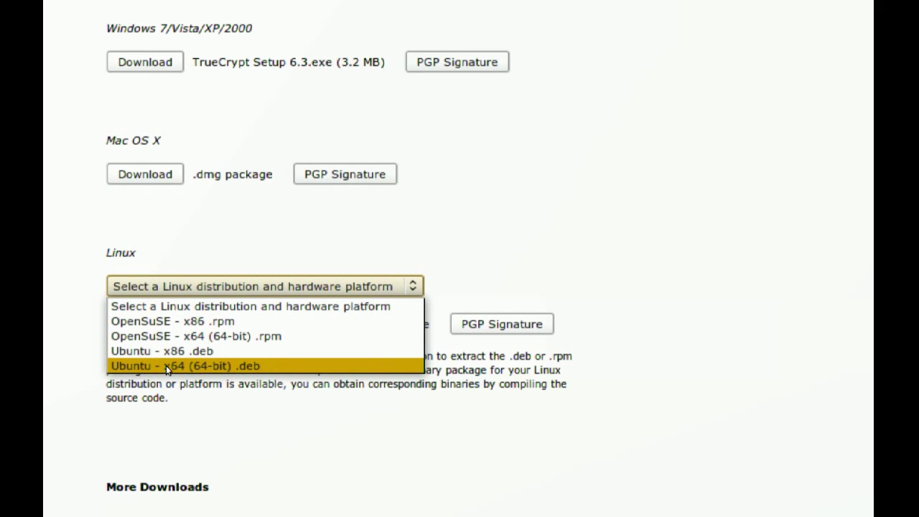
click(166, 366)
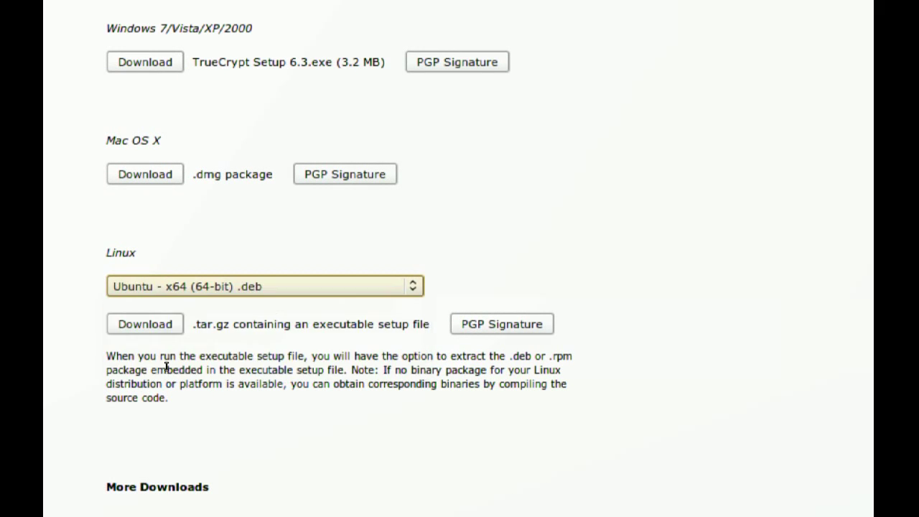
Step: Download truecrypt-6.3-ubuntu-x64.tar.gz to the desktop using DownThemAll
click(163, 343)
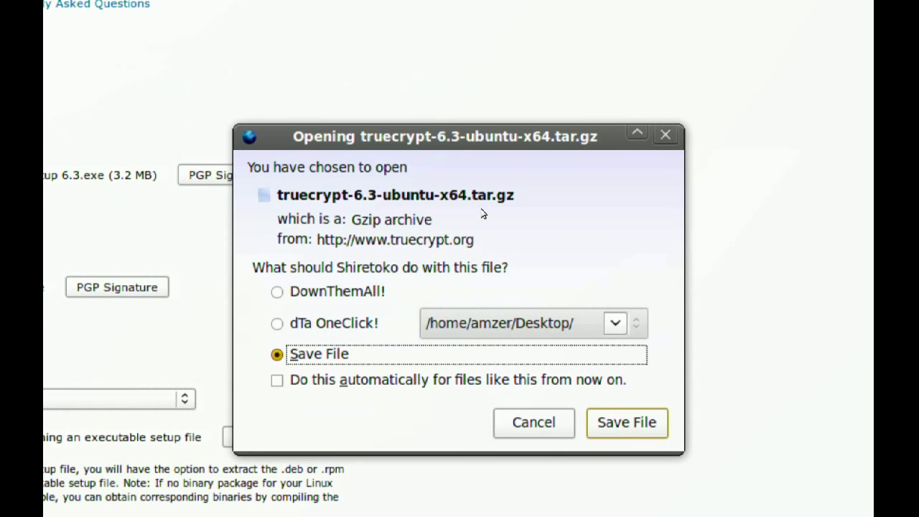
click(345, 291)
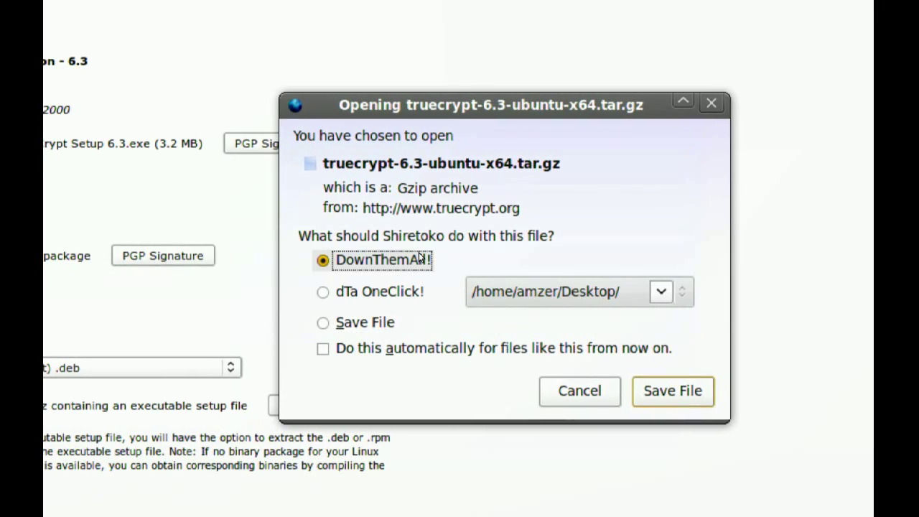
click(571, 337)
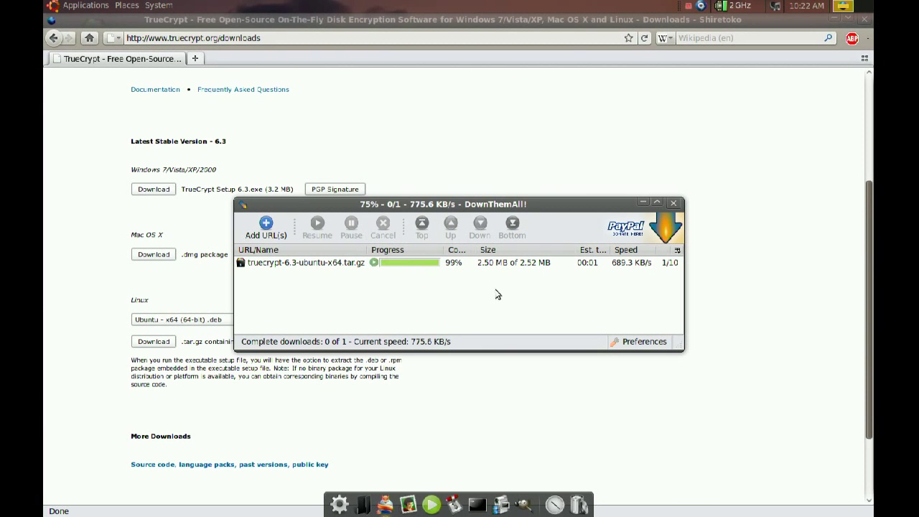
click(673, 203)
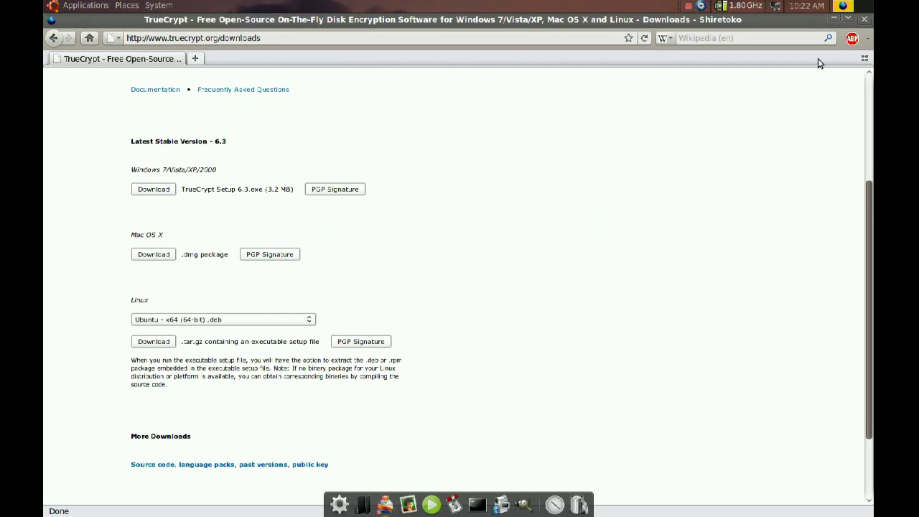
Step: Close the browser and extract the TrueCrypt tar.gz archive onto the desktop
click(866, 21)
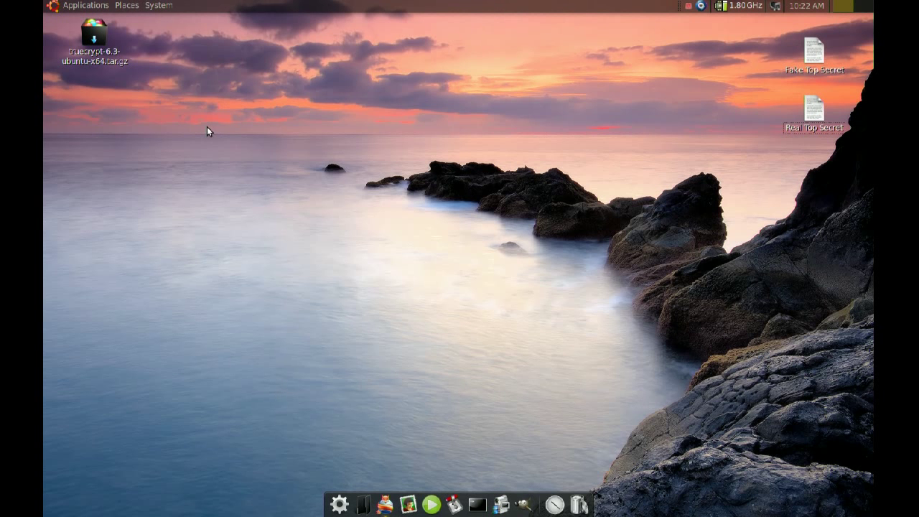
right_click(94, 39)
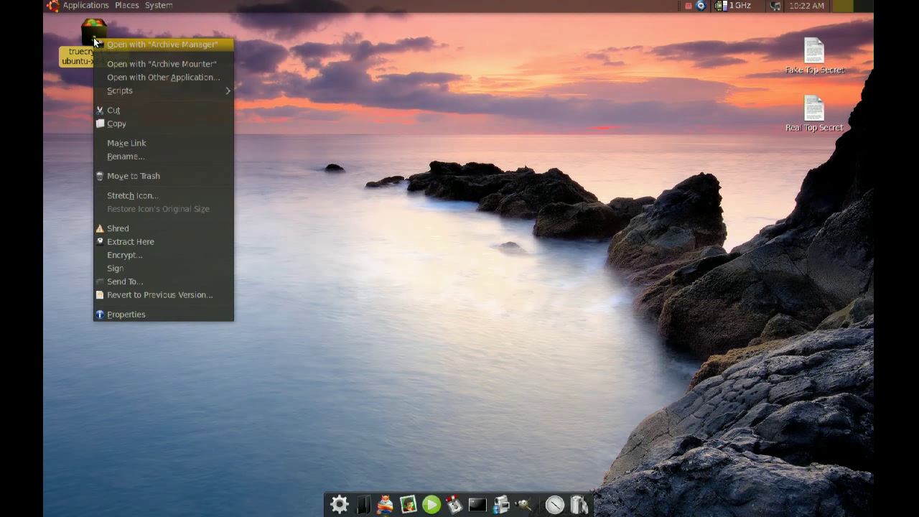
click(149, 243)
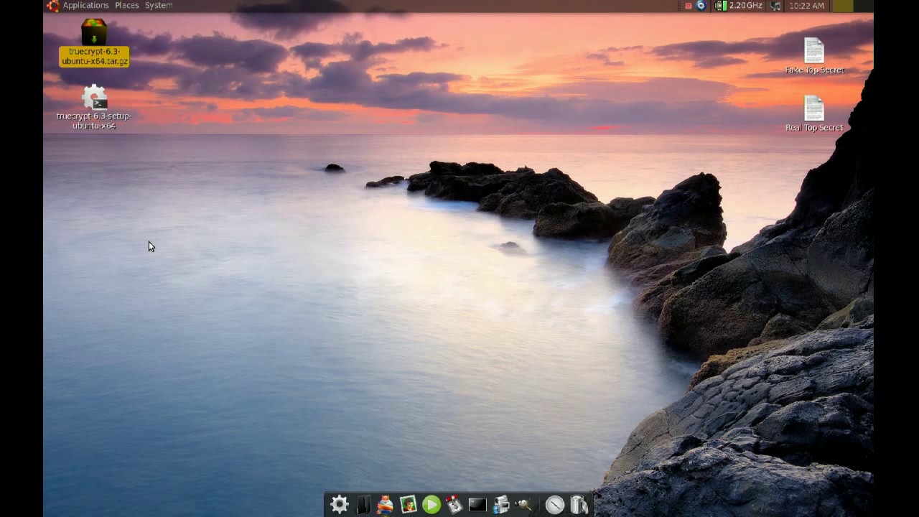
Step: Run the extracted TrueCrypt setup, choose Install TrueCrypt and accept the license
double_click(99, 106)
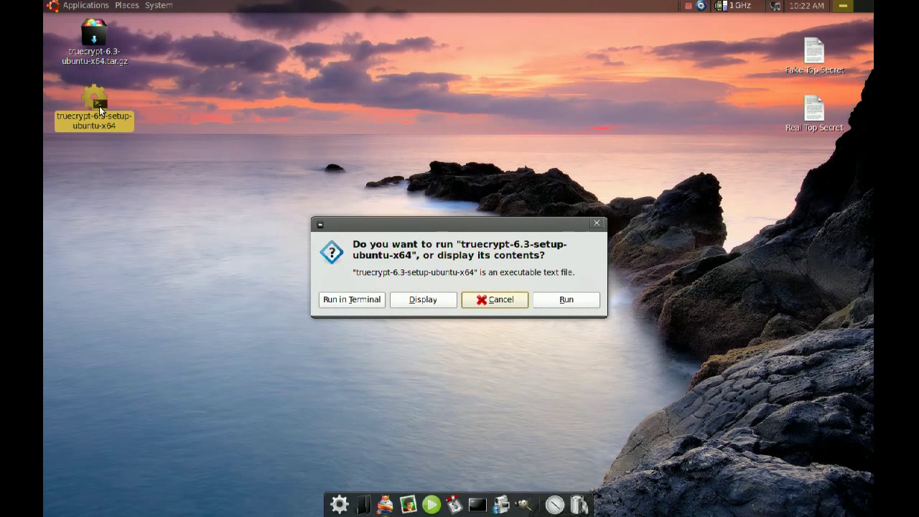
click(551, 300)
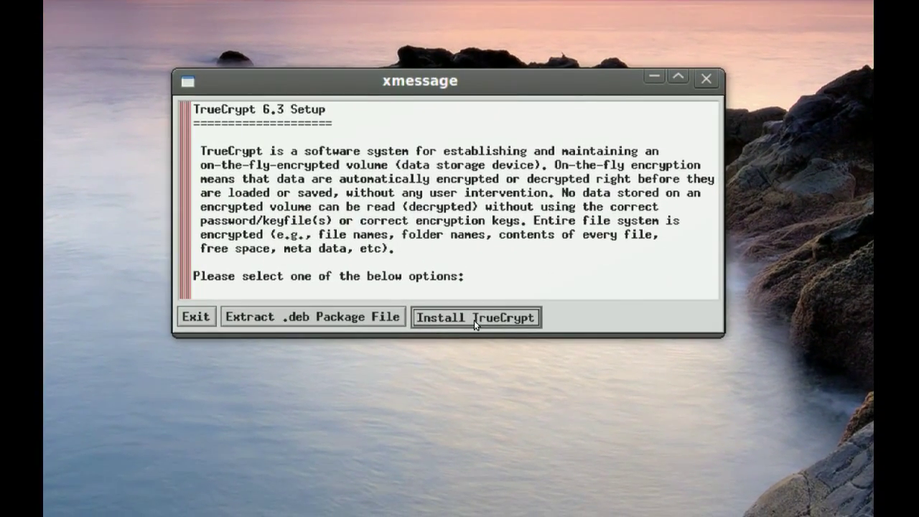
click(474, 318)
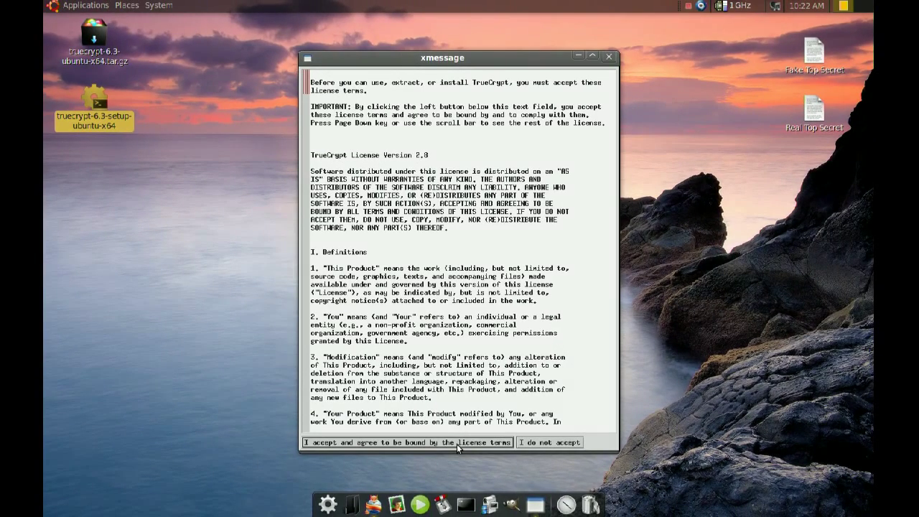
click(457, 443)
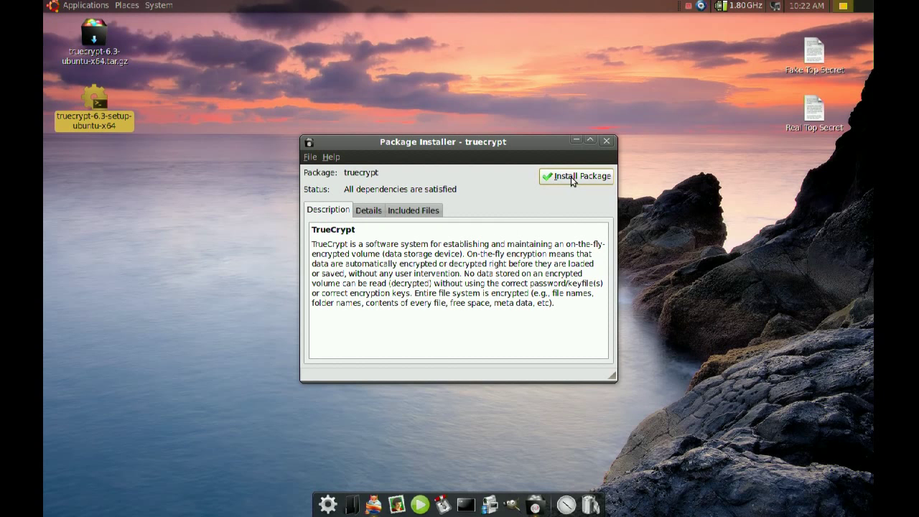
Step: Install truecrypt_6.3-0_amd64.deb with the administrator password, then close the Package Installer
click(571, 177)
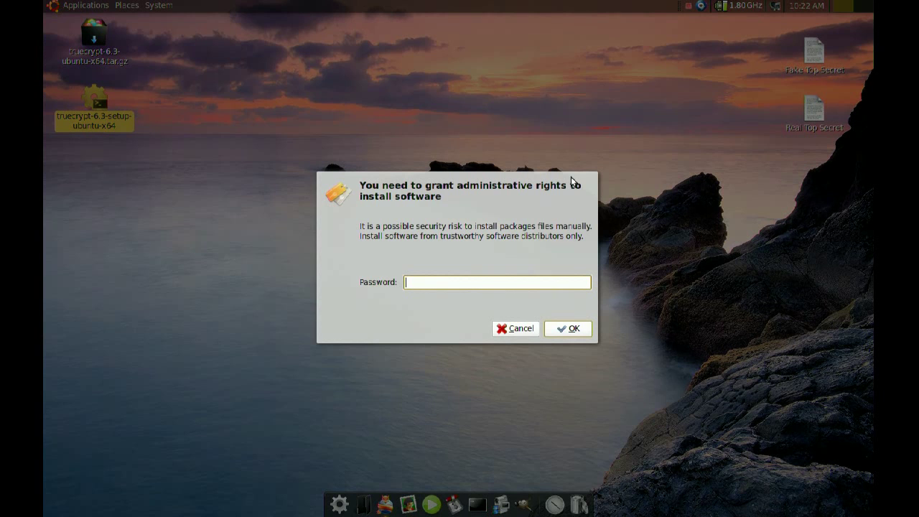
text(**********)
key(Return)
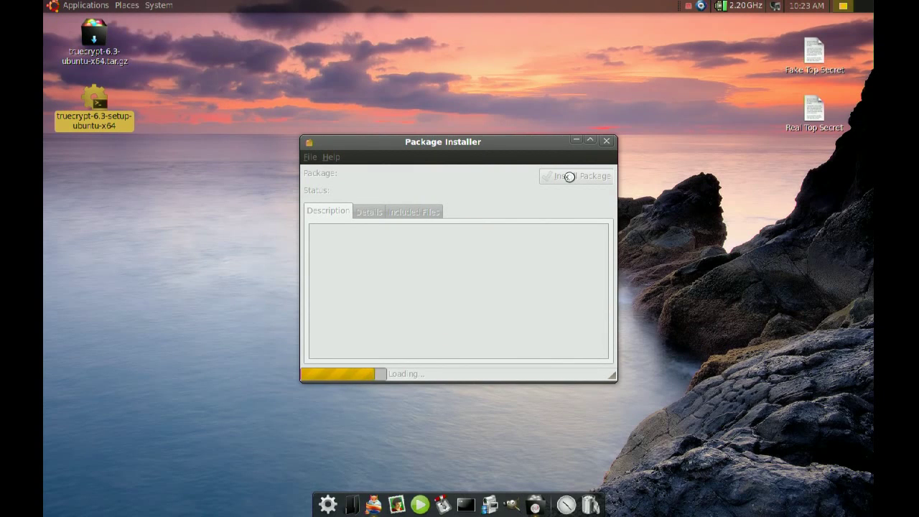
click(569, 177)
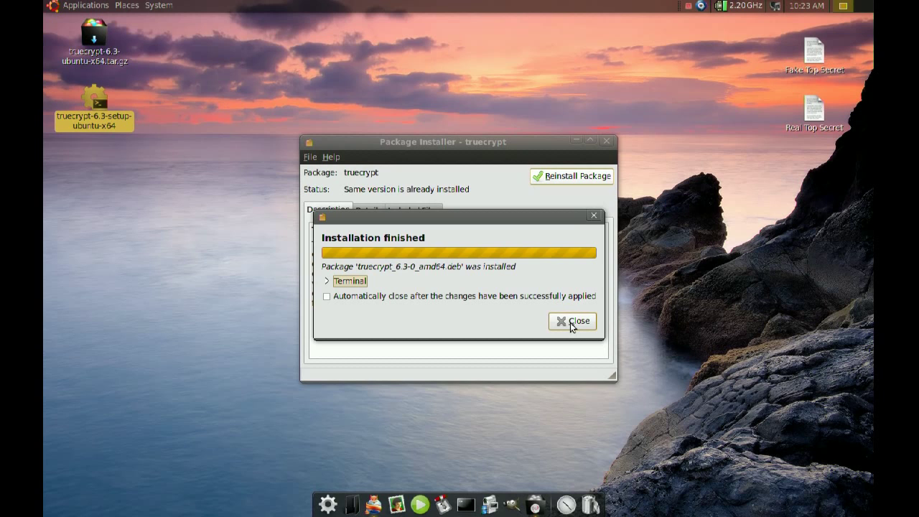
click(573, 321)
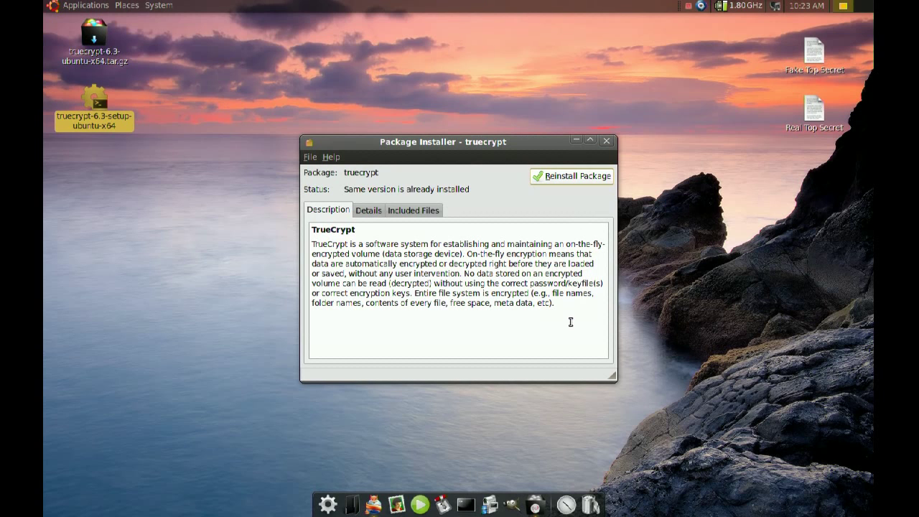
click(607, 141)
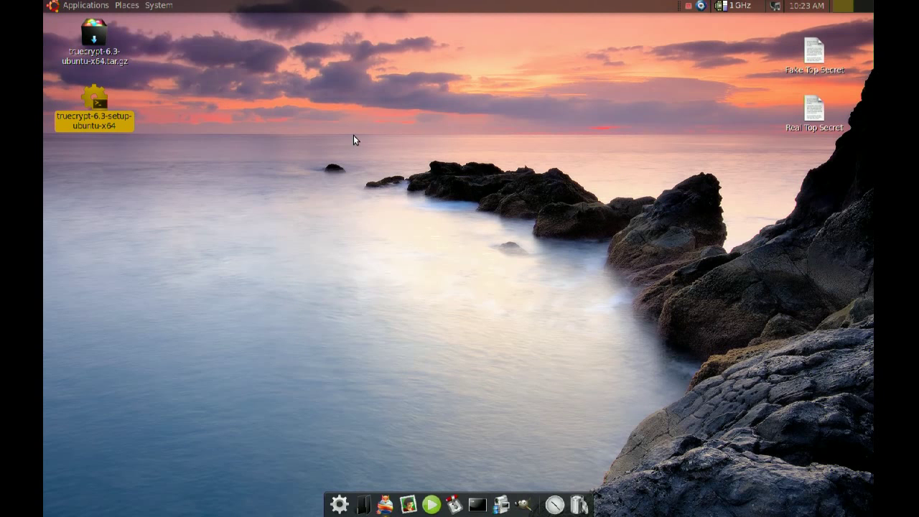
click(159, 6)
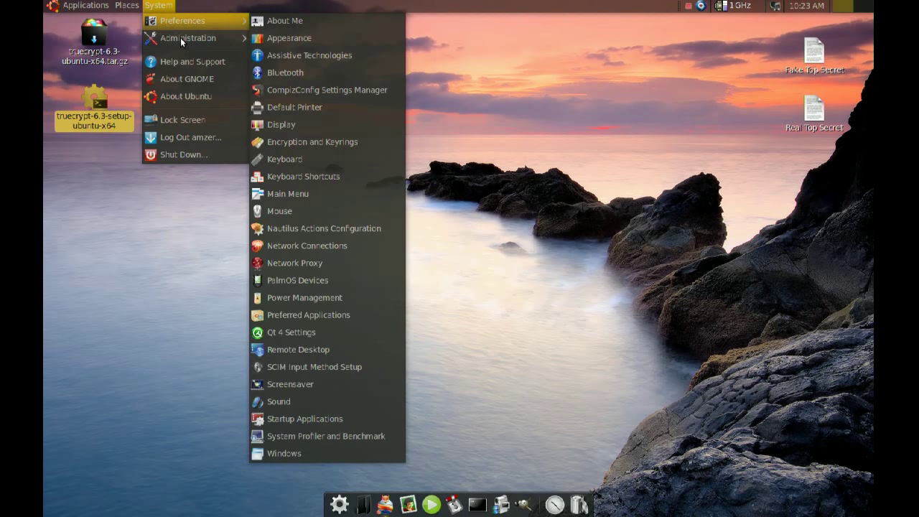
mouse_move(187, 38)
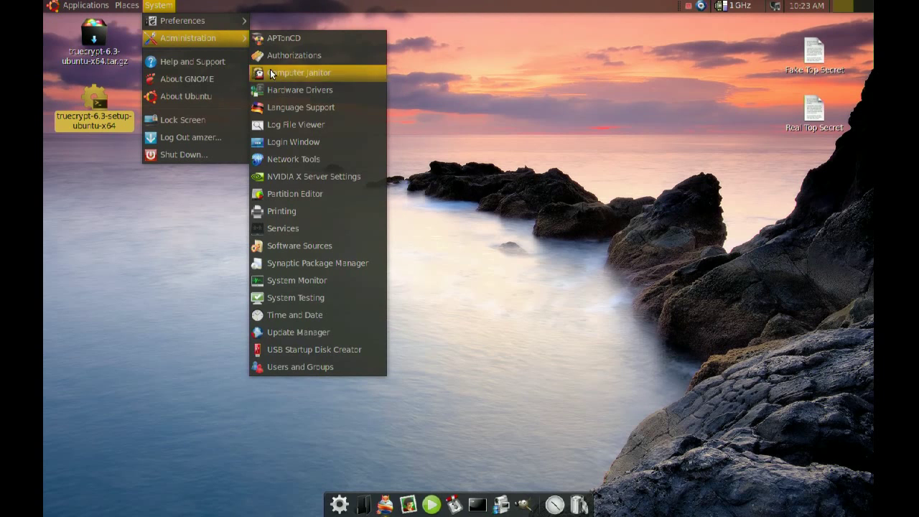
click(344, 192)
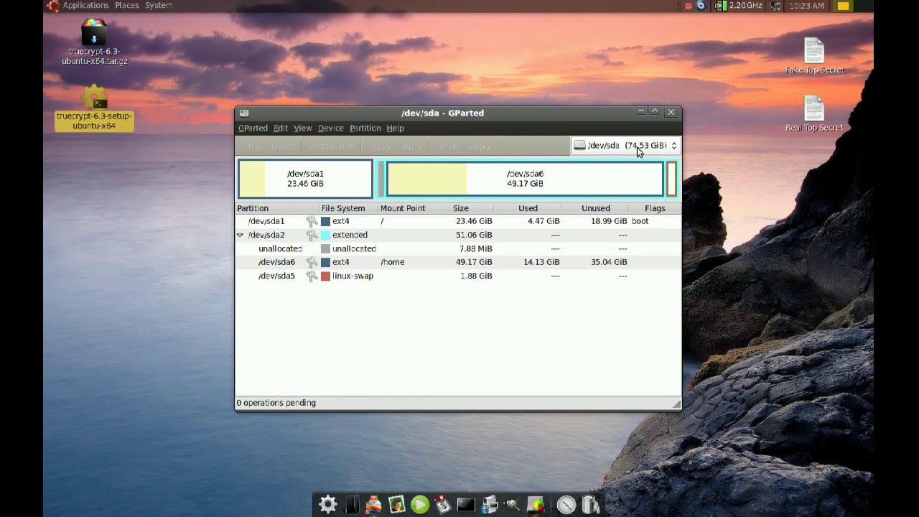
click(636, 147)
click(634, 167)
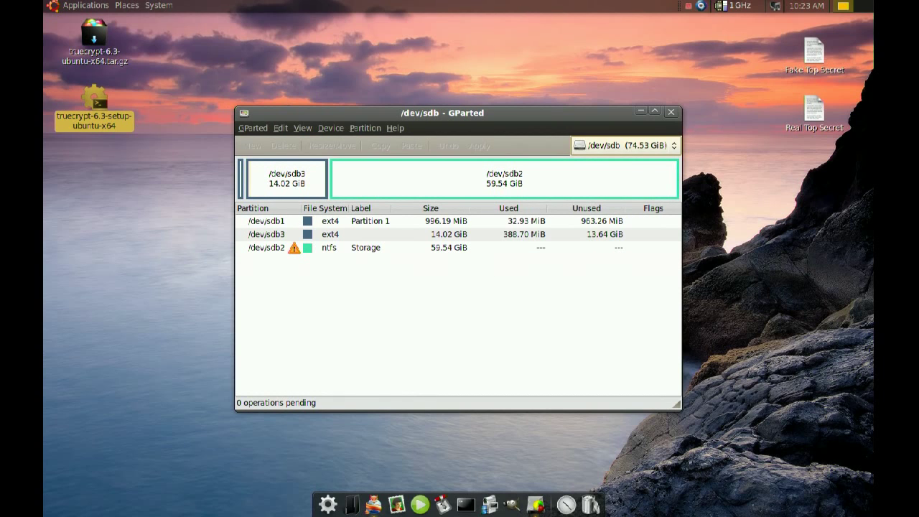
click(242, 185)
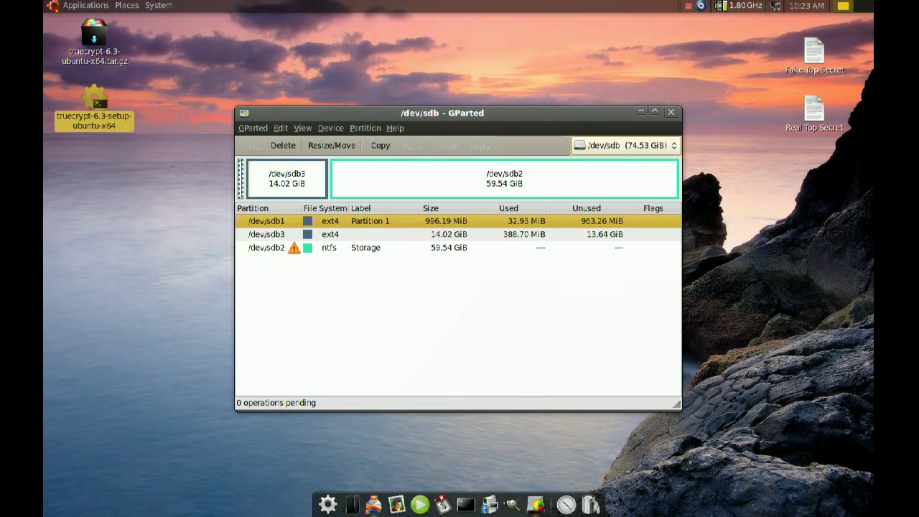
click(670, 112)
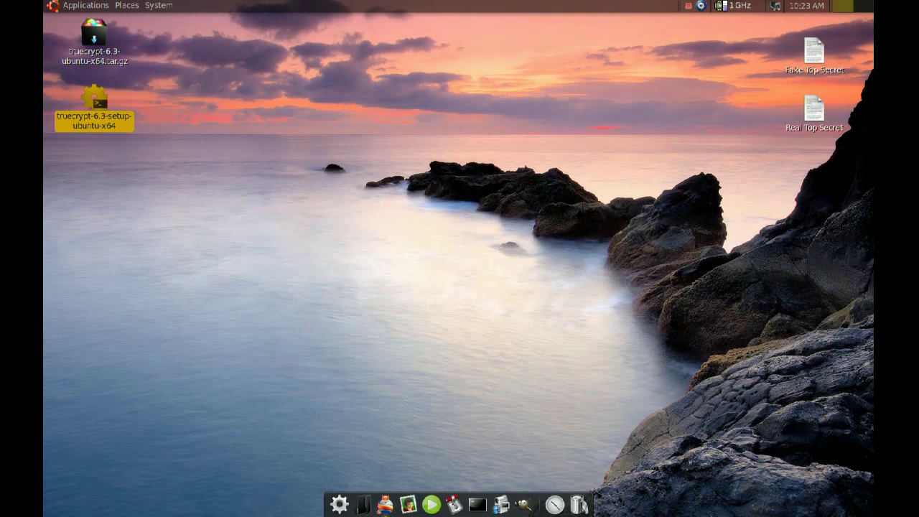
Step: Launch TrueCrypt from Applications > Accessories and start the Volume Creation Wizard
click(78, 7)
mouse_move(78, 23)
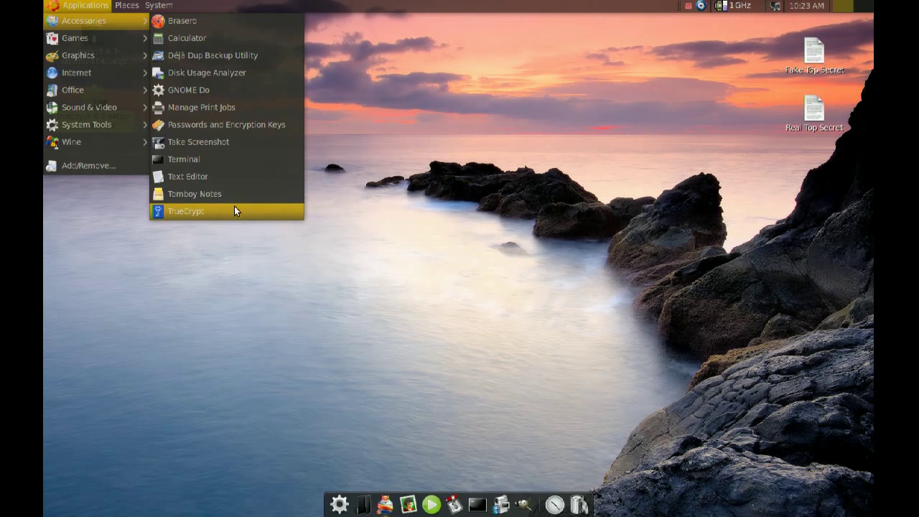
click(235, 218)
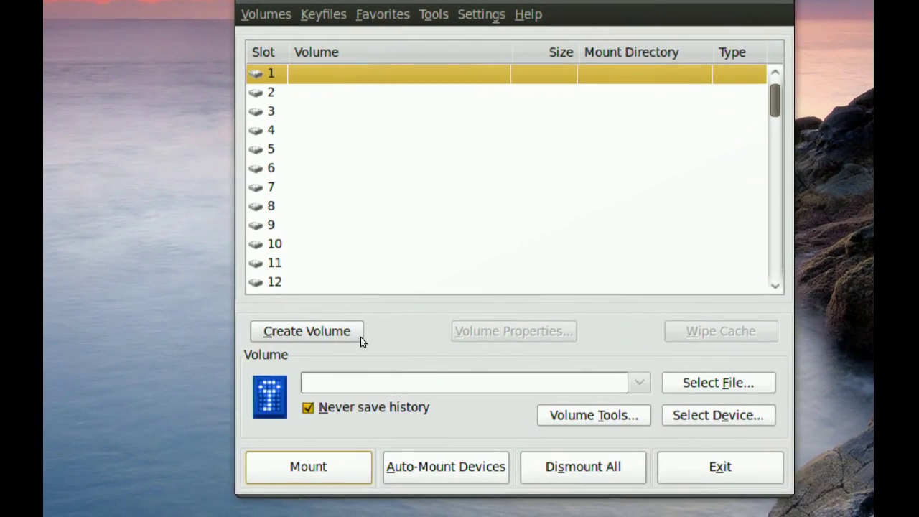
click(349, 334)
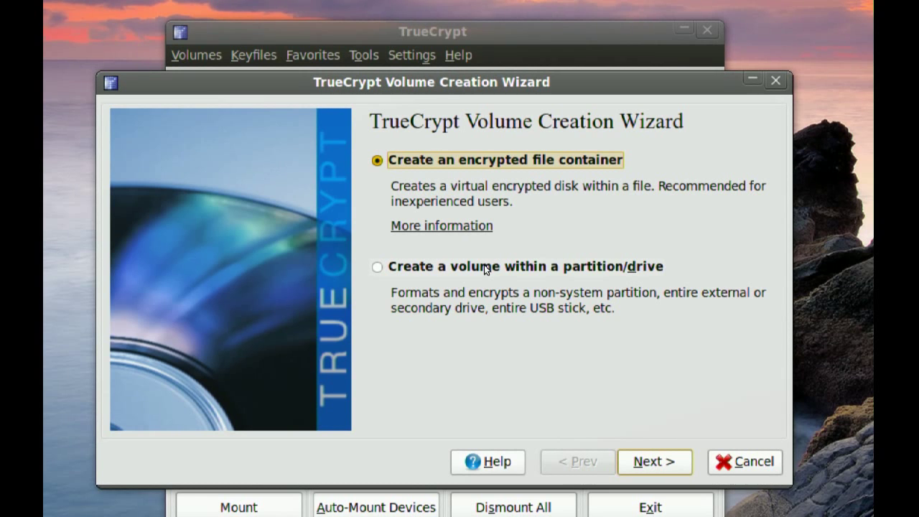
Step: Choose 'Create a volume within a partition/drive' and the 'Hidden TrueCrypt volume' type
click(485, 267)
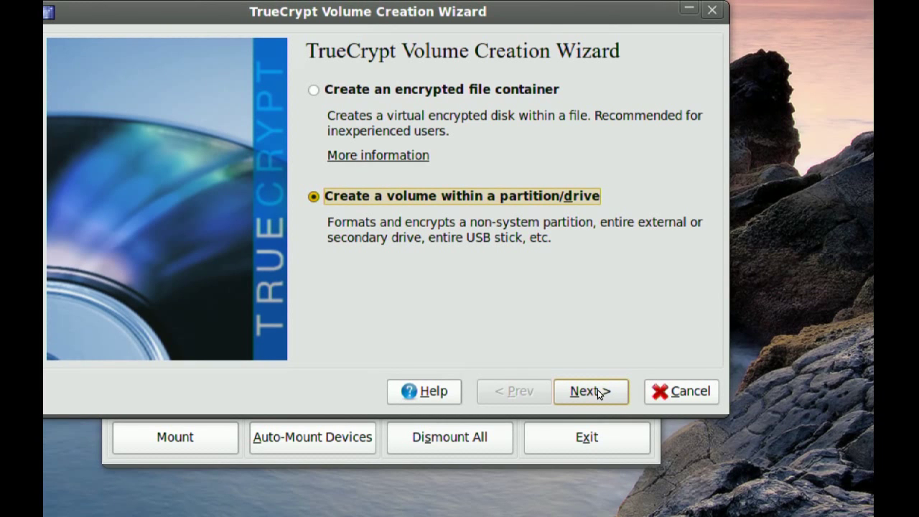
click(597, 391)
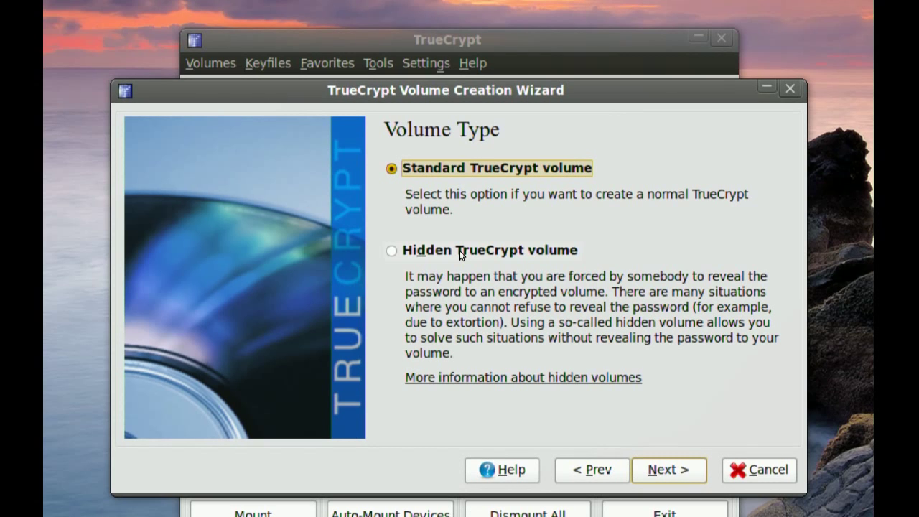
click(460, 250)
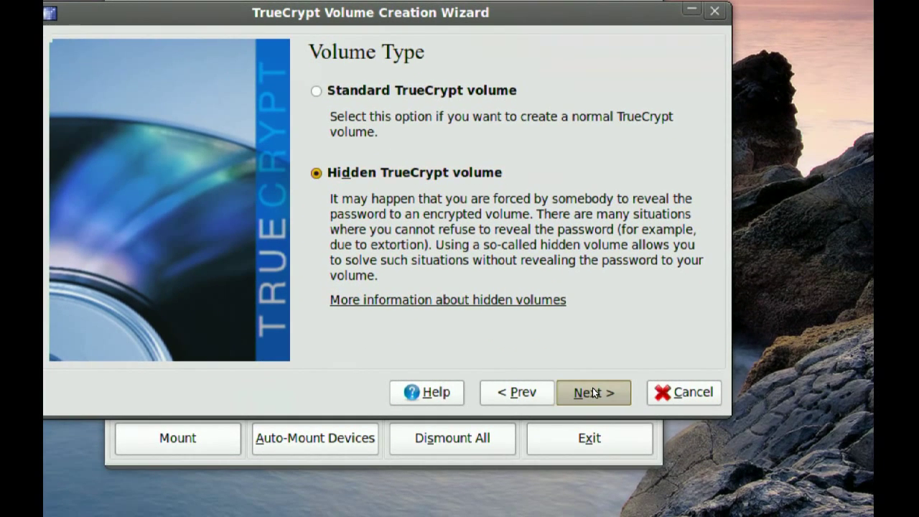
click(592, 392)
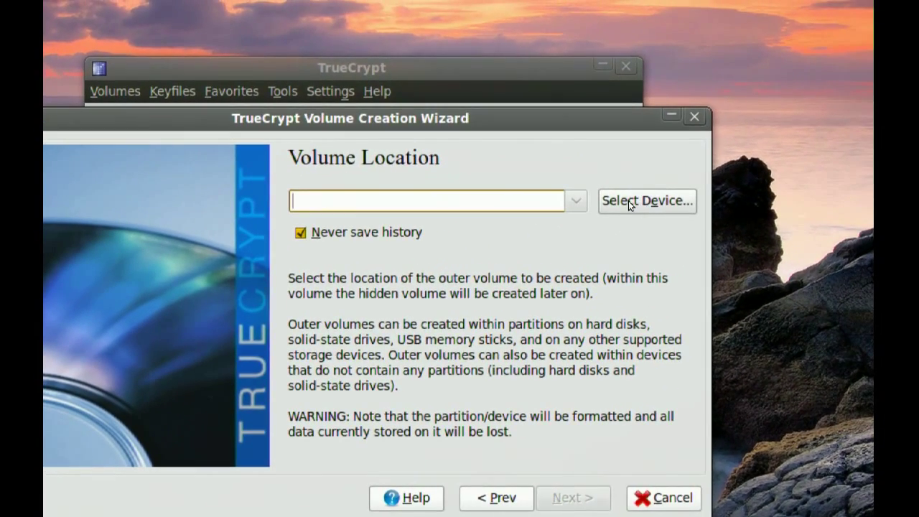
Step: Select the 996 MB partition /dev/sdb1 as the outer volume location and continue
click(638, 194)
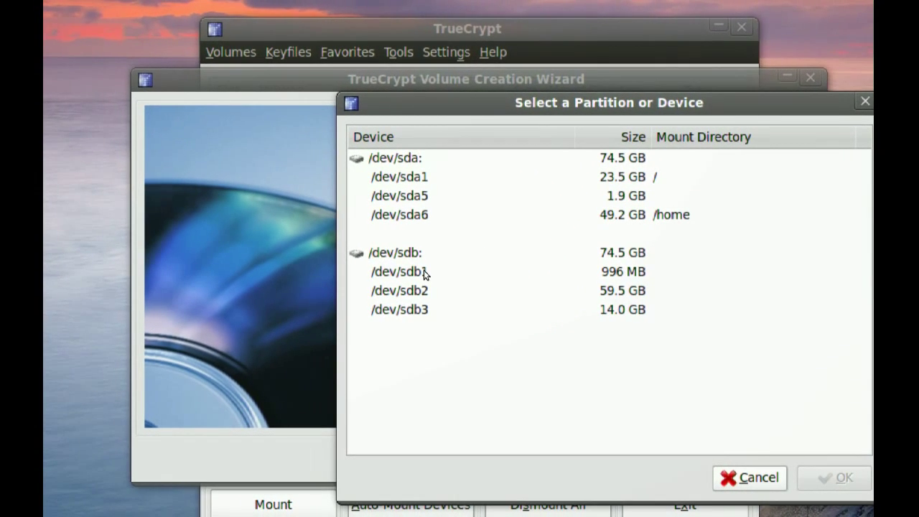
click(424, 271)
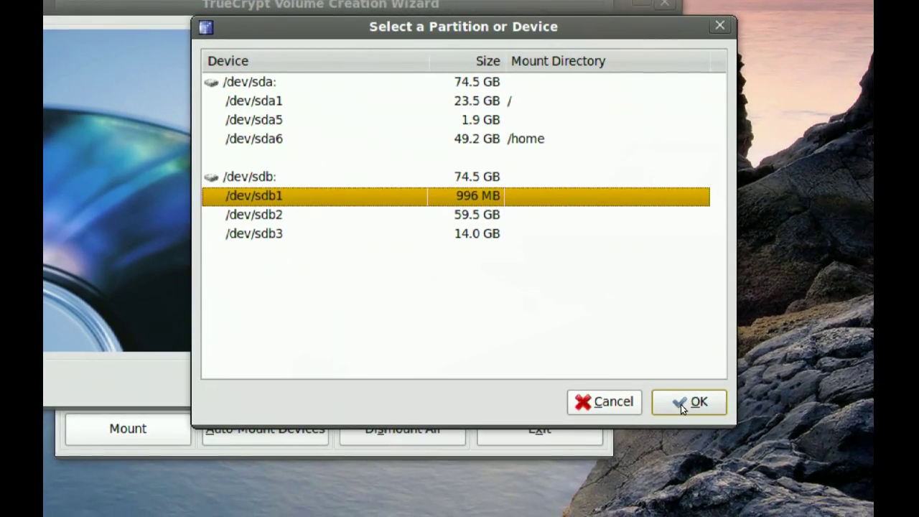
click(688, 403)
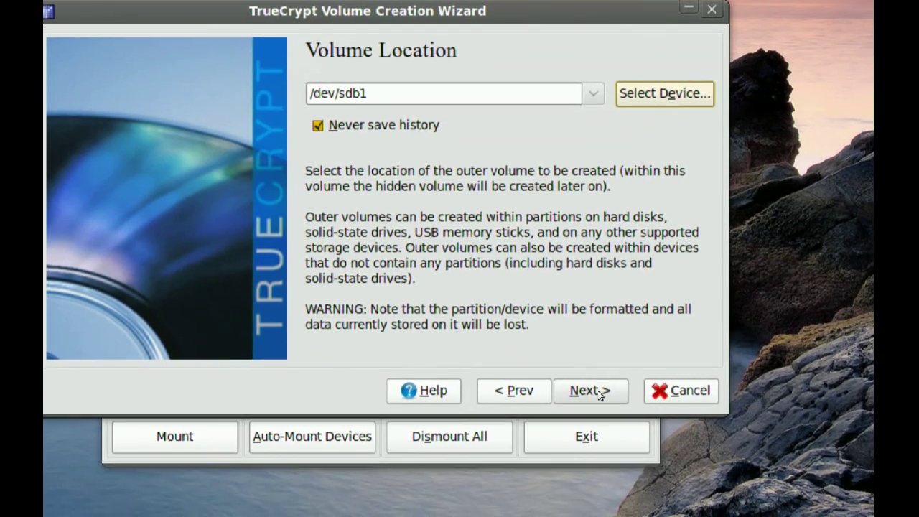
click(591, 391)
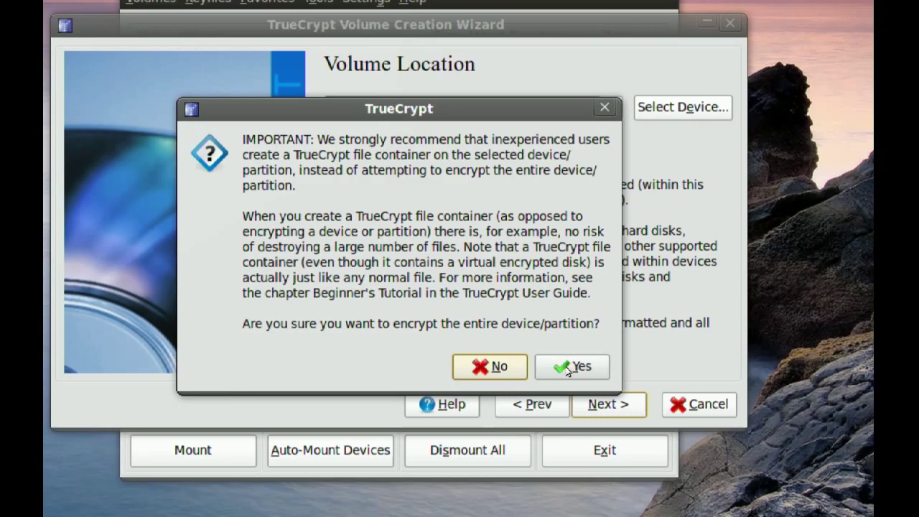
Step: Confirm whole-partition encryption and keep AES as the outer volume's algorithm
click(574, 375)
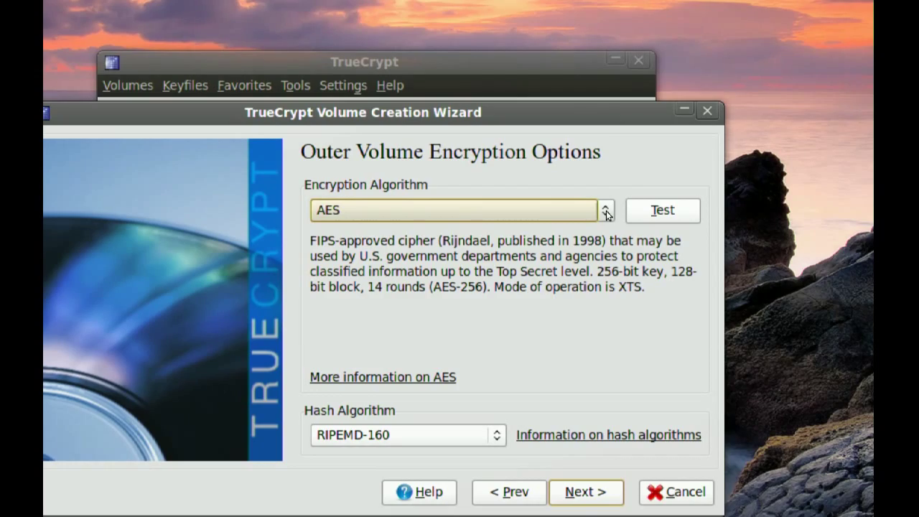
click(605, 212)
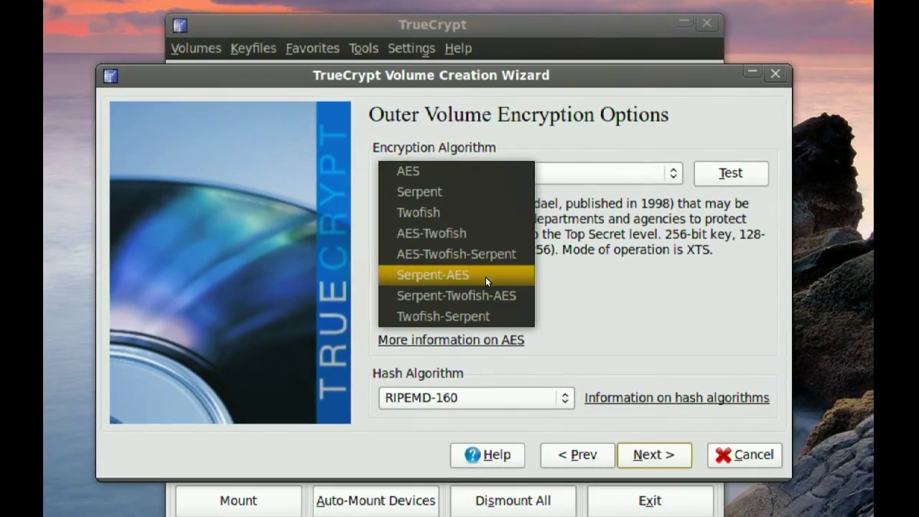
click(470, 172)
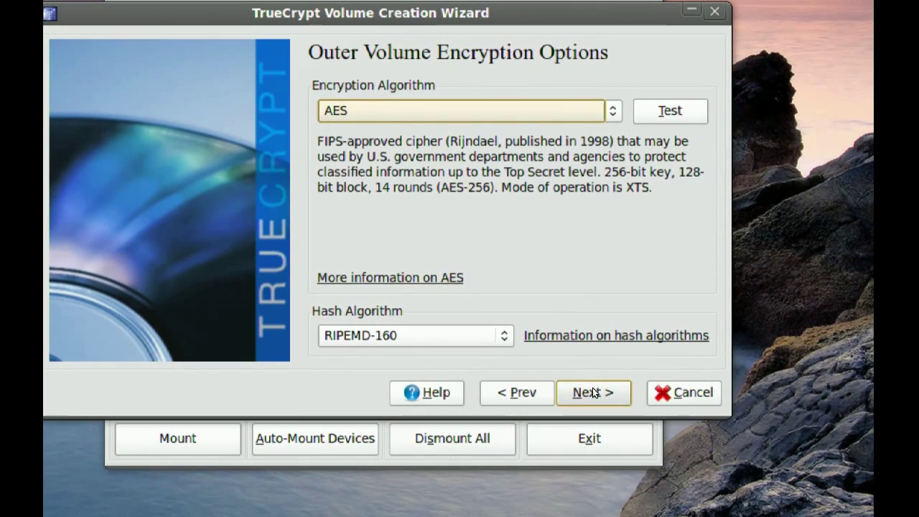
click(593, 393)
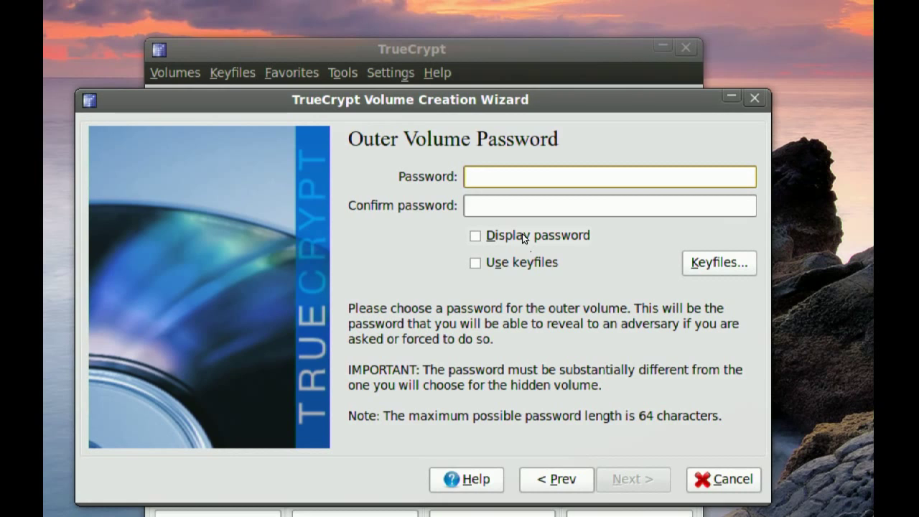
Step: Enter and confirm the decoy outer volume password with Display password on, then continue
click(523, 239)
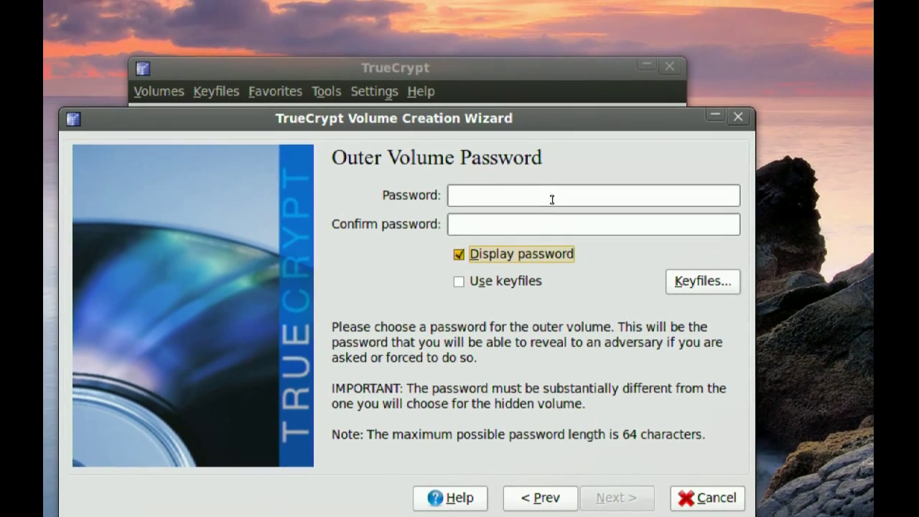
click(552, 199)
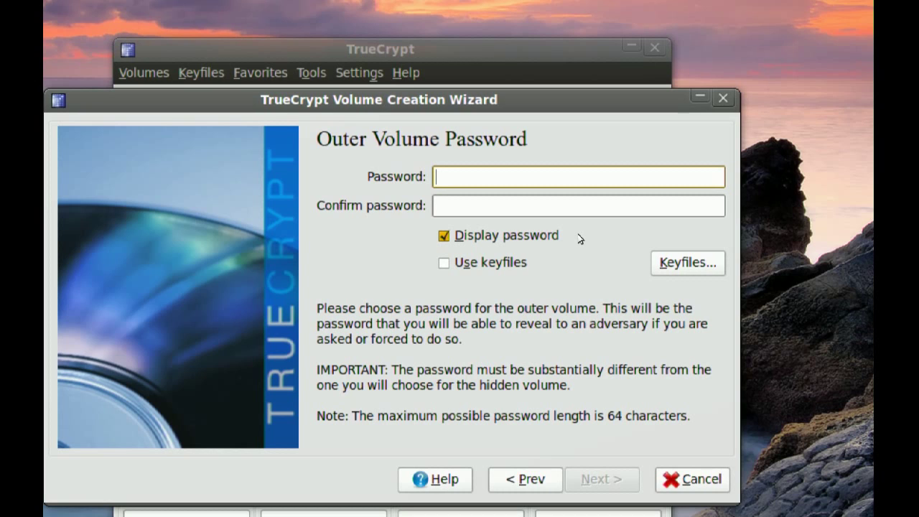
text(fakepassword)
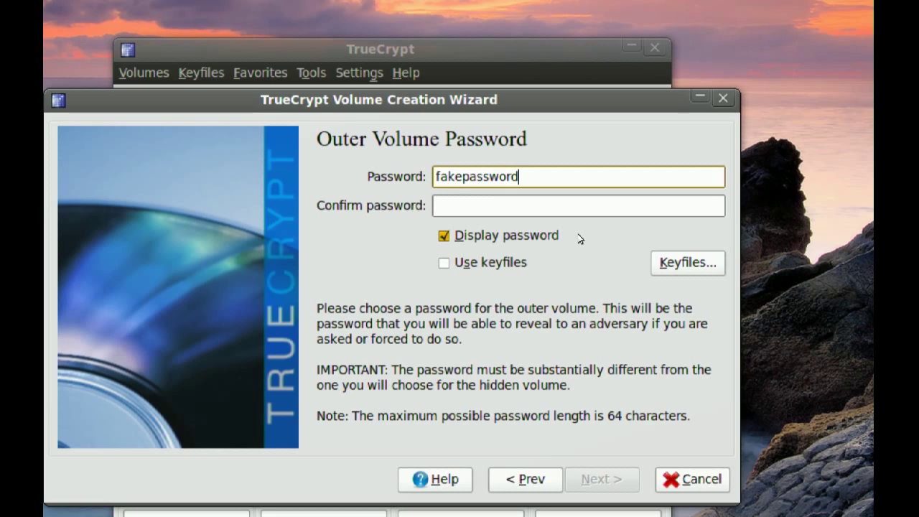
key(Tab)
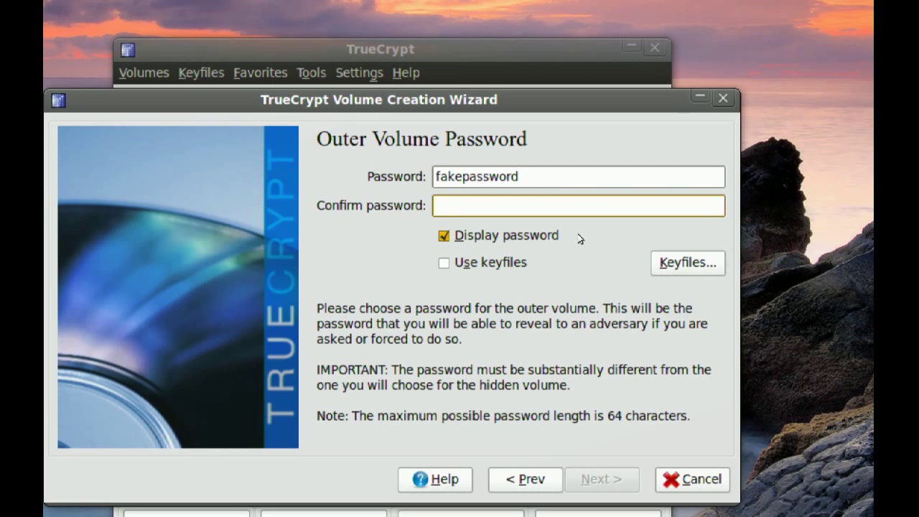
text(fakepass)
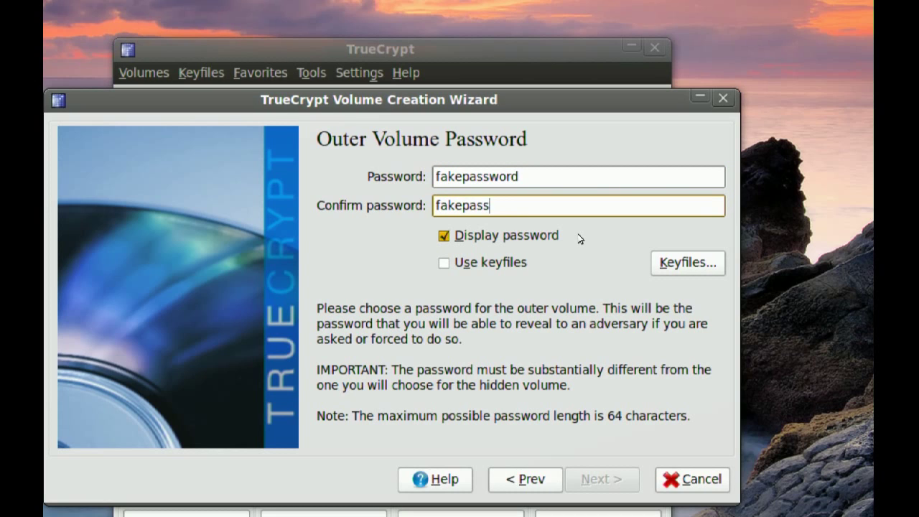
text(word)
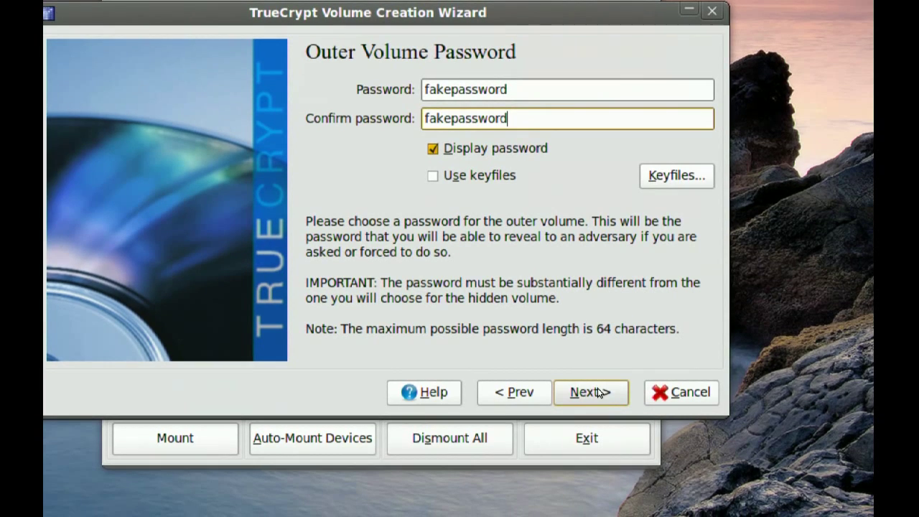
click(597, 391)
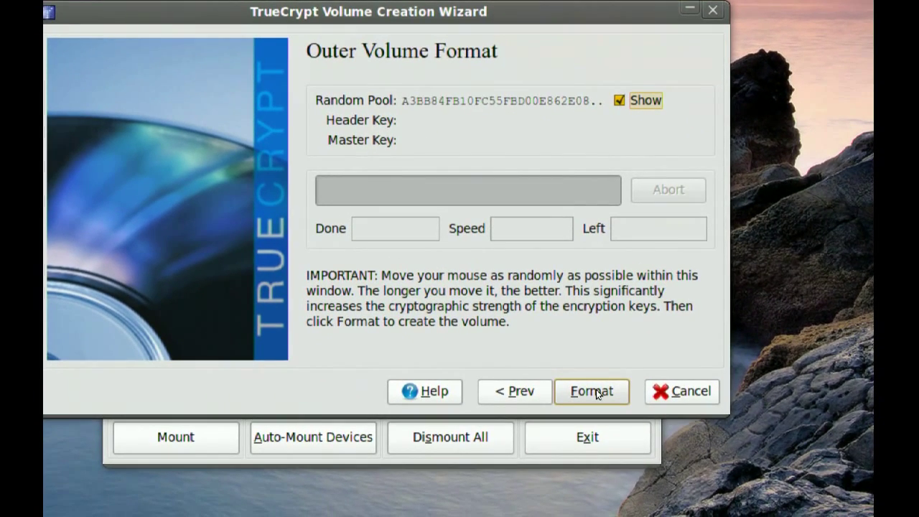
Step: Format /dev/sdb1 as the outer volume, agreeing to erase its contents
click(594, 392)
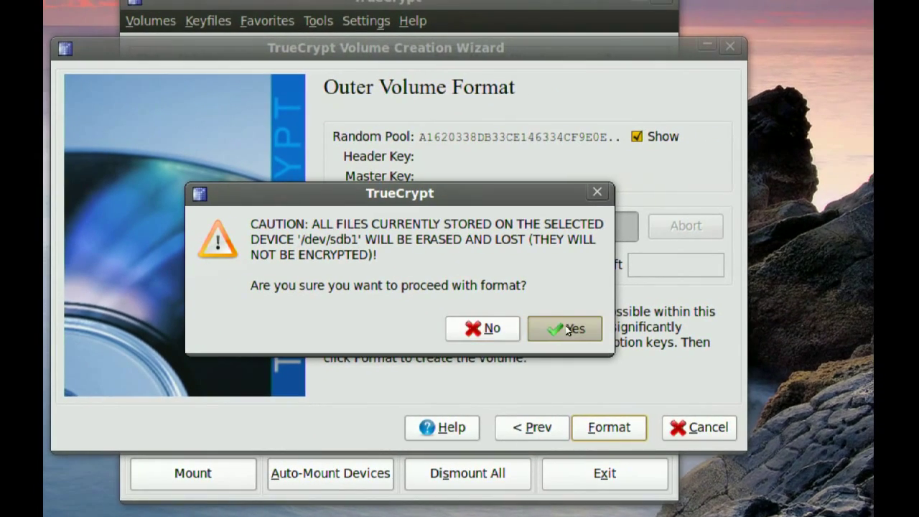
click(567, 330)
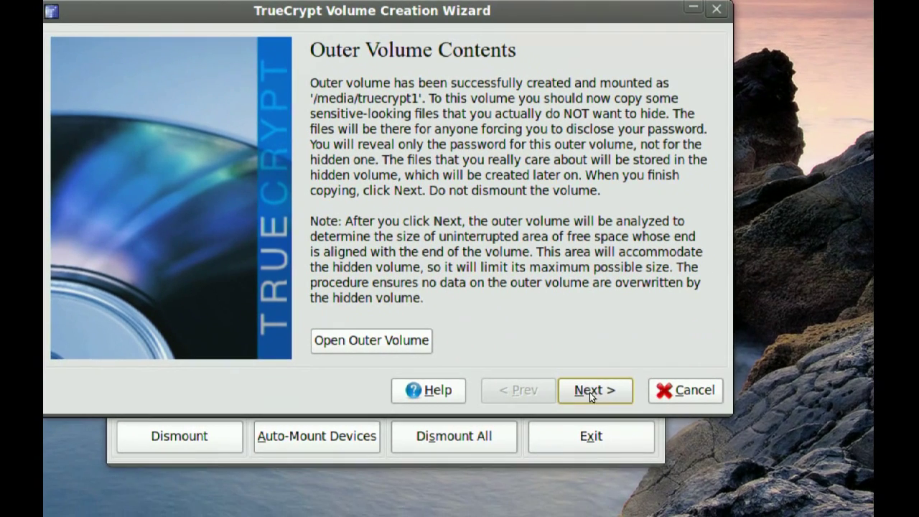
click(666, 440)
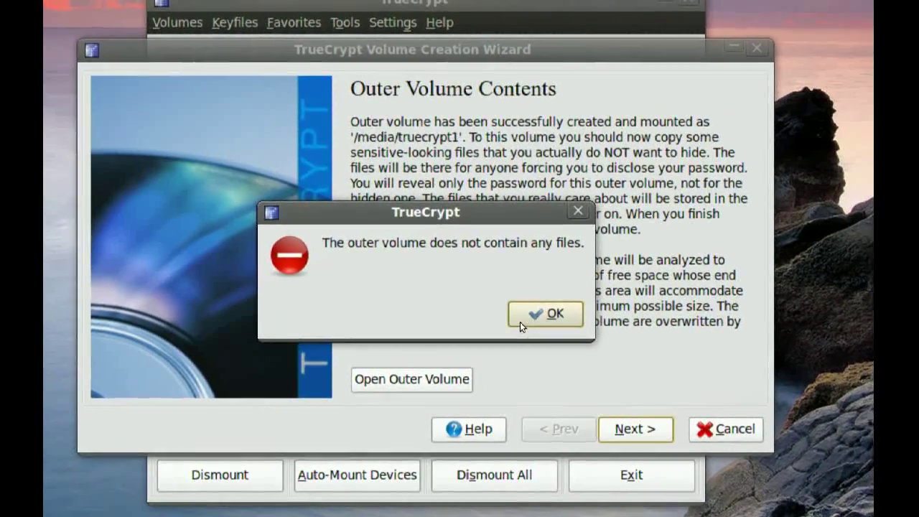
click(557, 307)
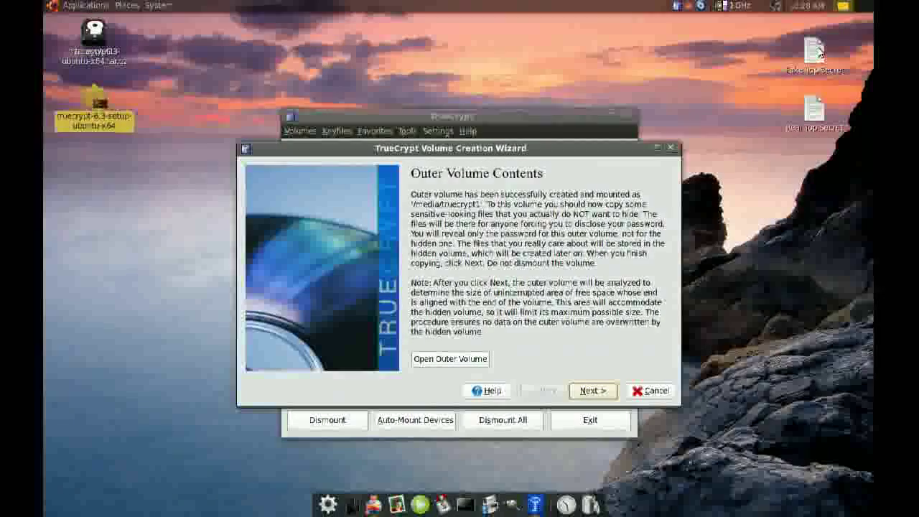
Step: Cut the Fake Top Secret file and open the mounted truecrypt1 volume
right_click(819, 56)
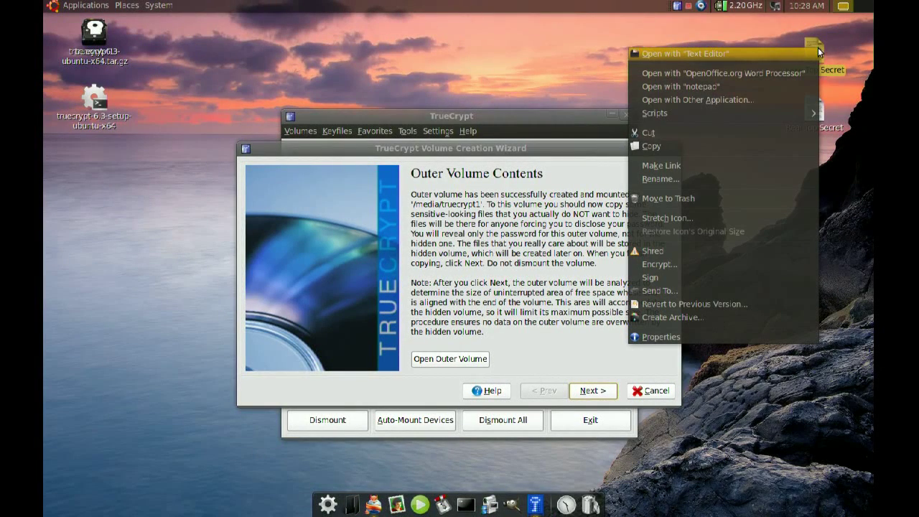
click(739, 133)
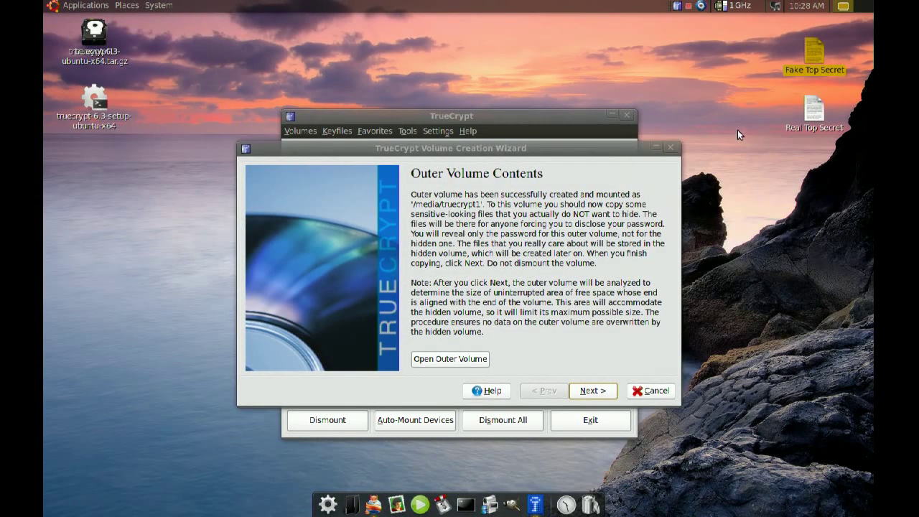
click(95, 34)
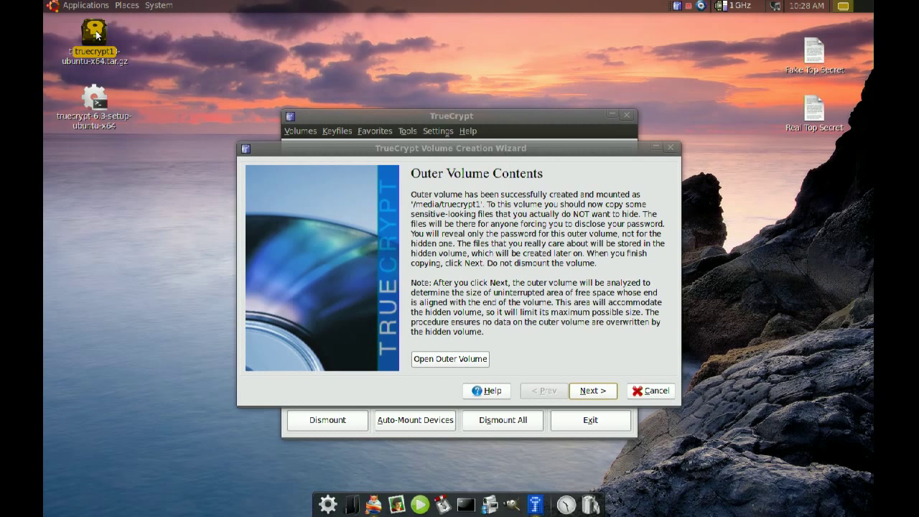
double_click(96, 34)
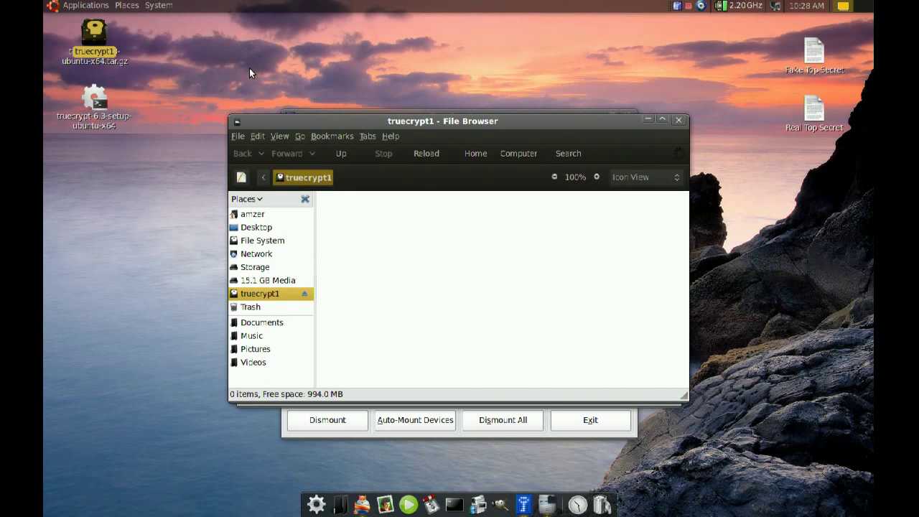
Step: Paste Fake Top Secret into the truecrypt1 folder and close the file browser
drag(95, 29, 140, 34)
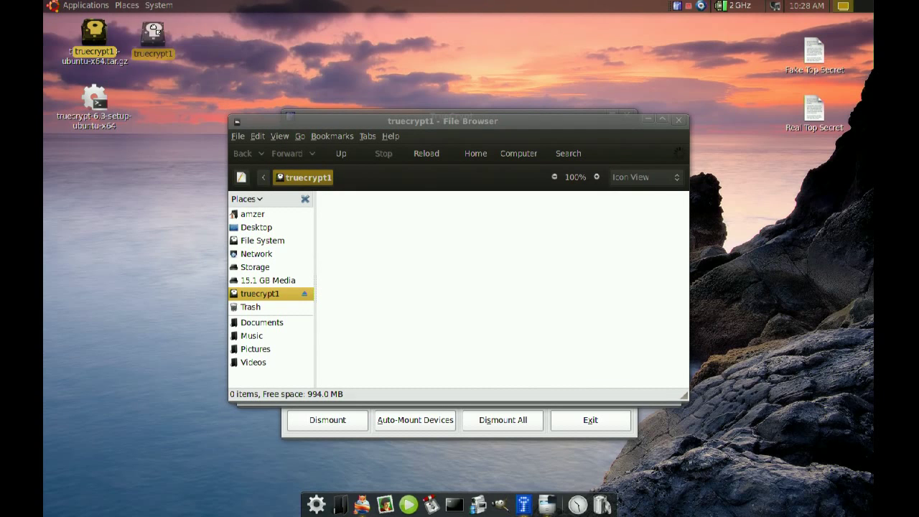
right_click(385, 217)
click(419, 298)
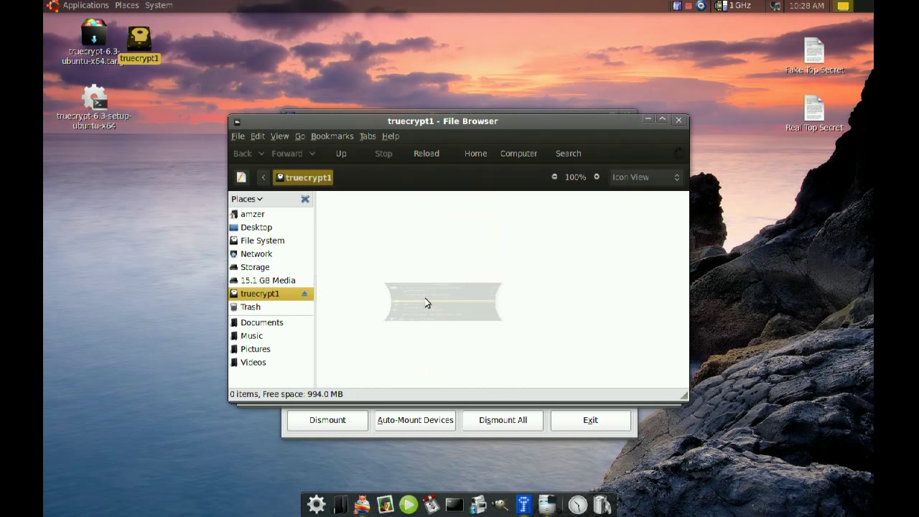
click(402, 281)
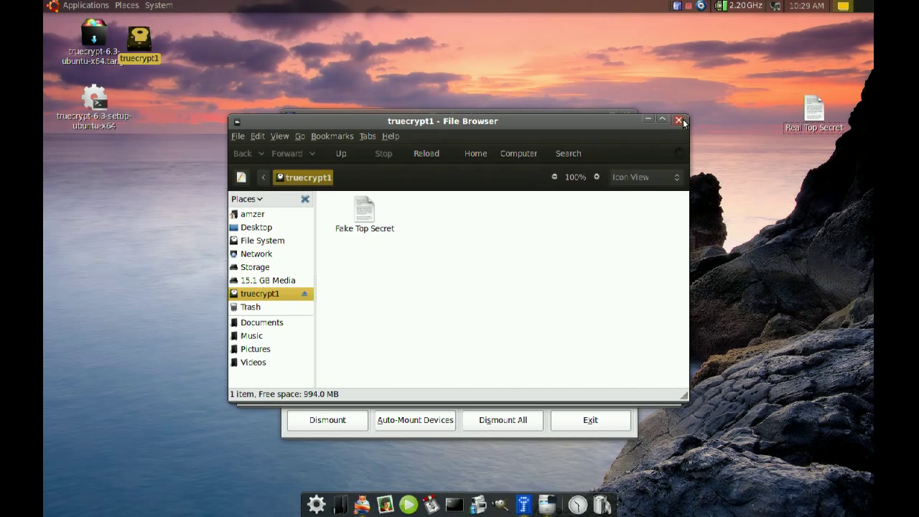
click(680, 119)
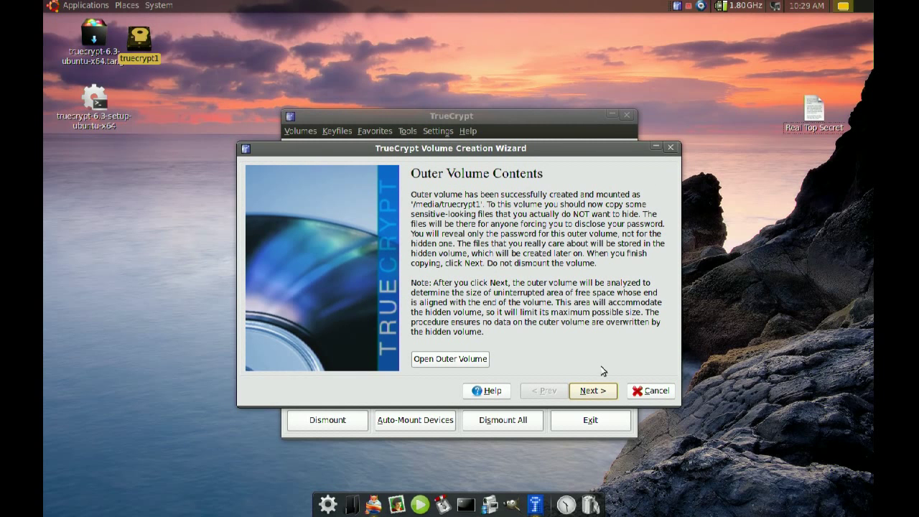
Step: Advance past Outer Volume Contents and Hidden Volume pages, keeping AES with RIPEMD-160
click(598, 391)
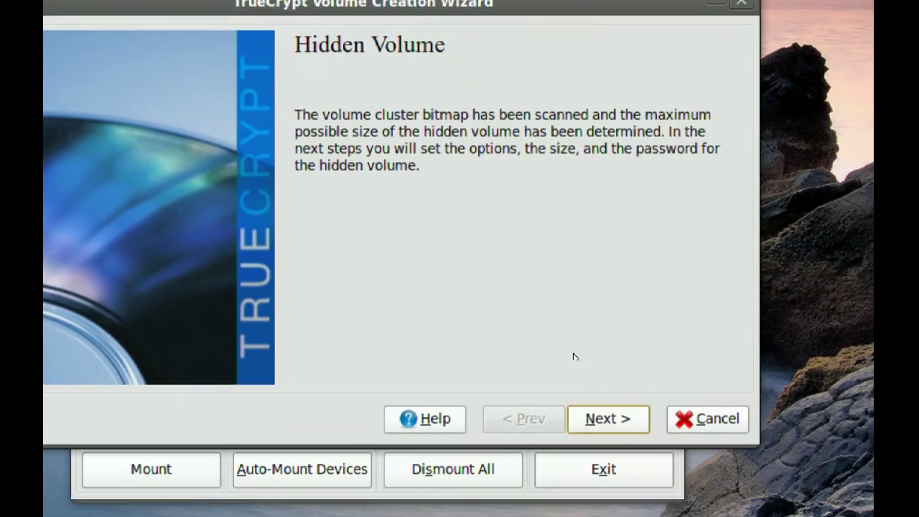
click(609, 418)
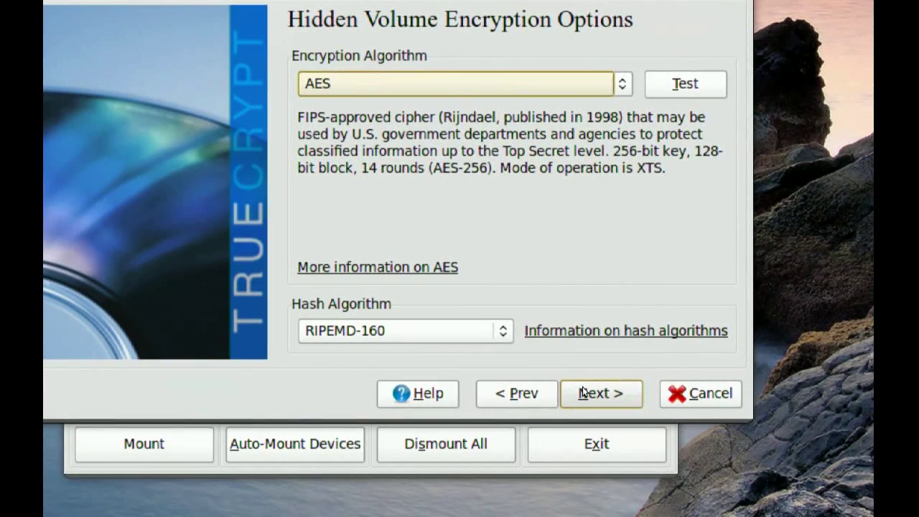
click(582, 388)
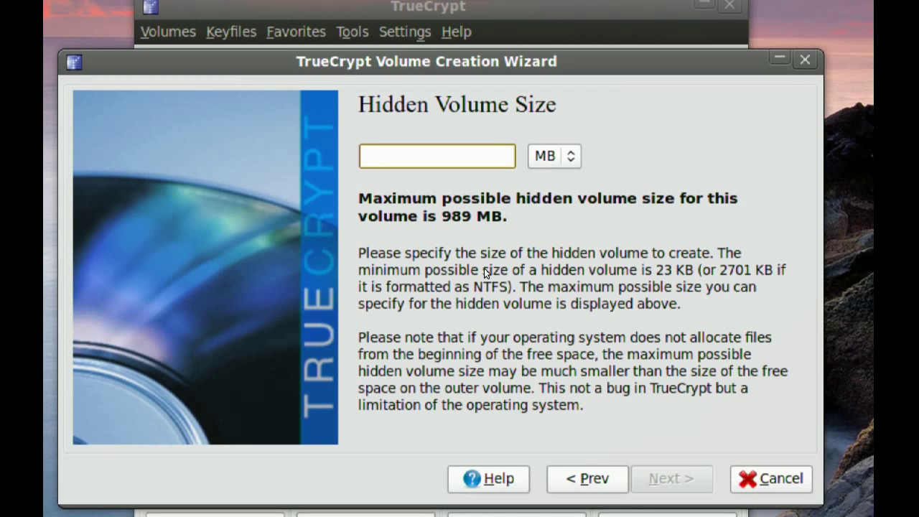
Step: Size the hidden volume at 500 MB and continue
text(500)
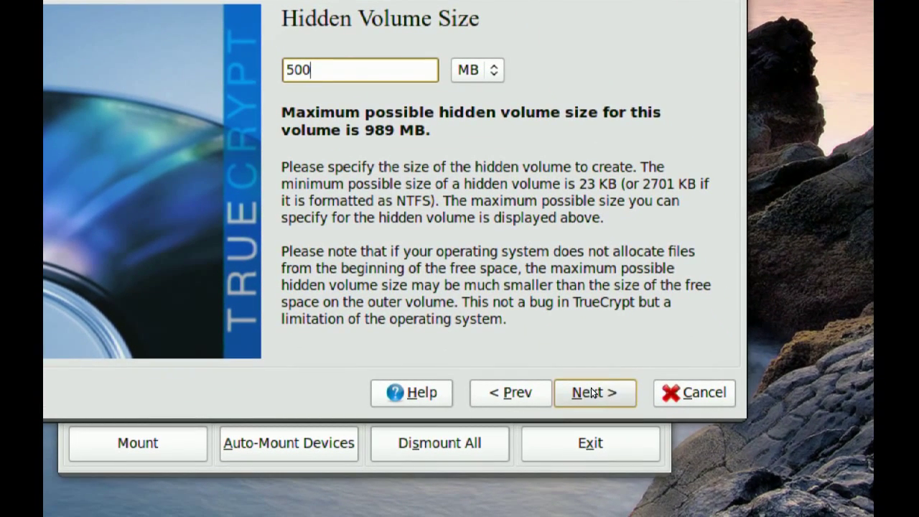
click(591, 392)
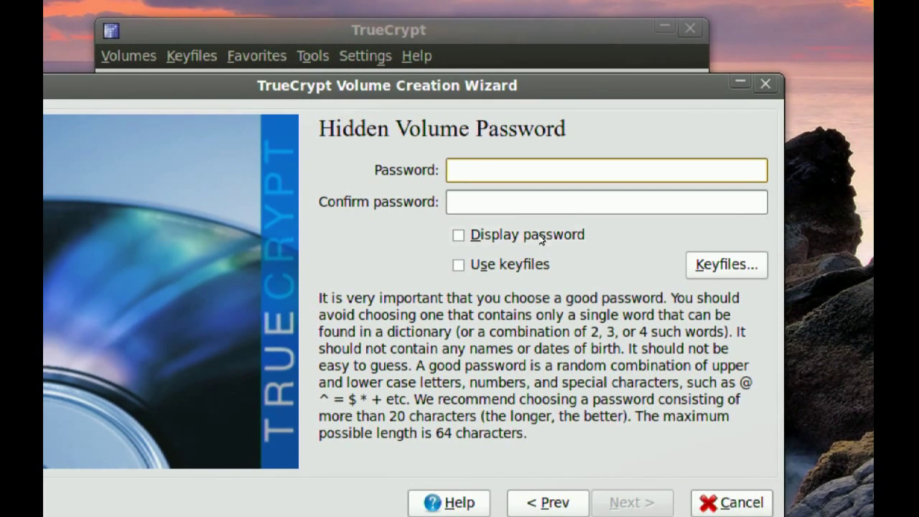
Step: Enter and confirm the hidden volume password with Display password ticked
click(540, 234)
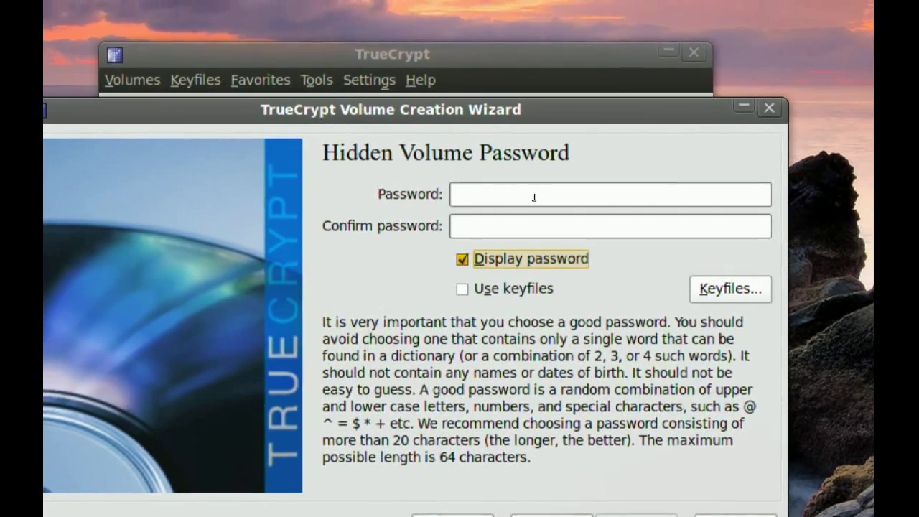
click(530, 168)
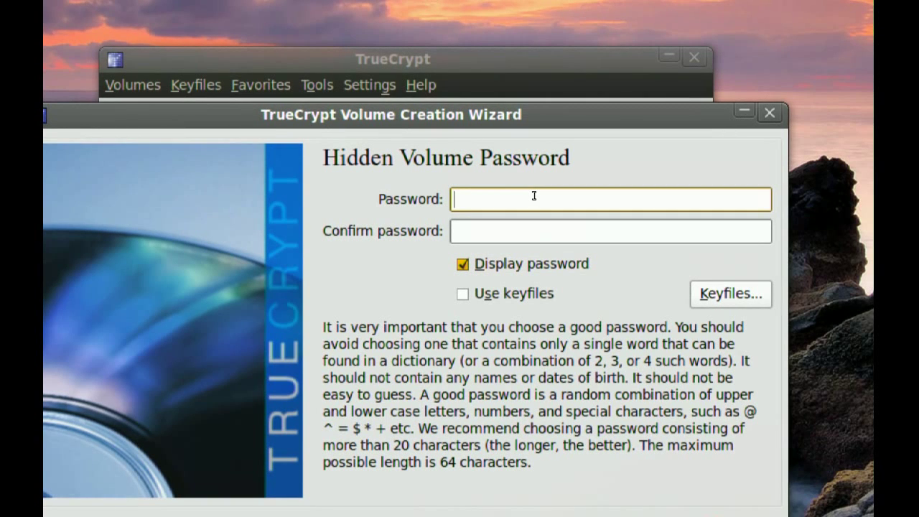
text(realpassw)
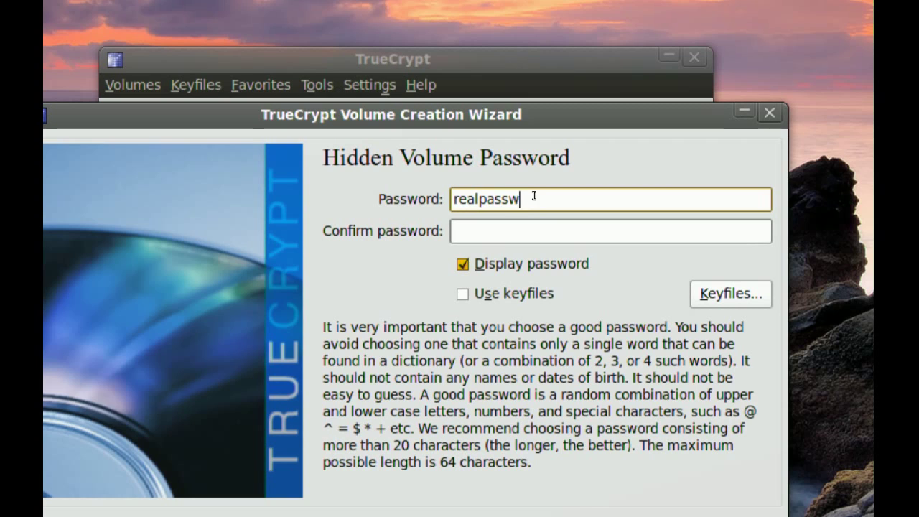
text(or)
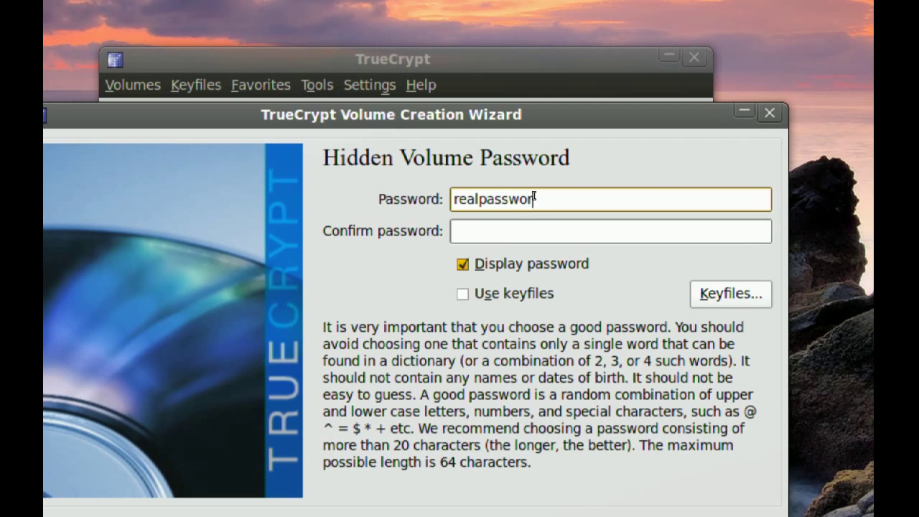
text(d)
key(Tab)
text(realpasswor)
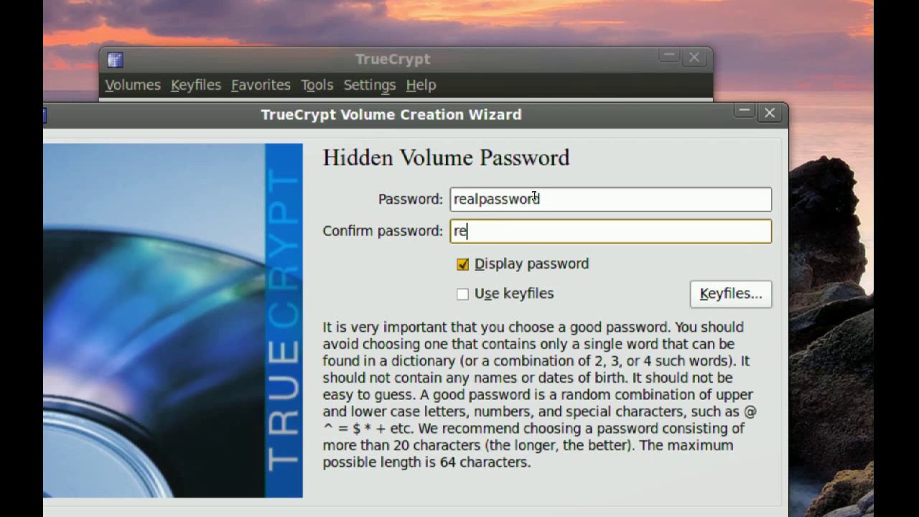
text(d)
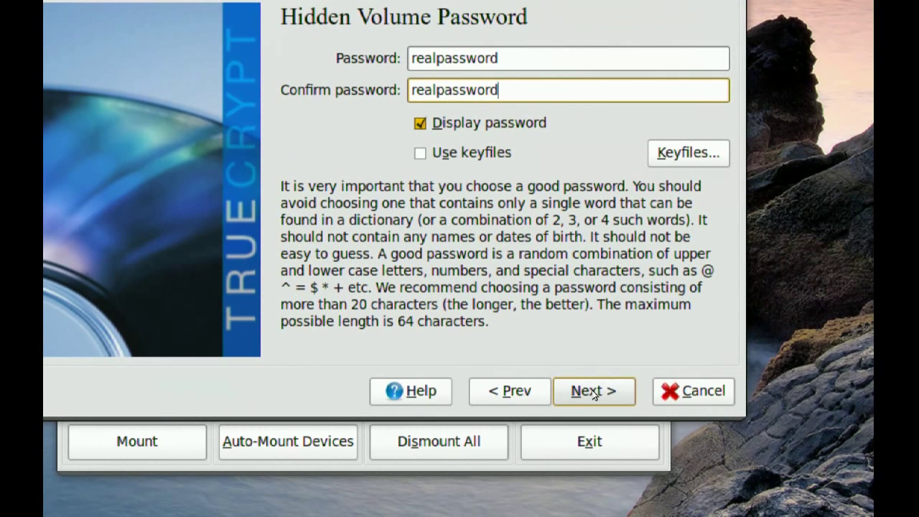
click(594, 392)
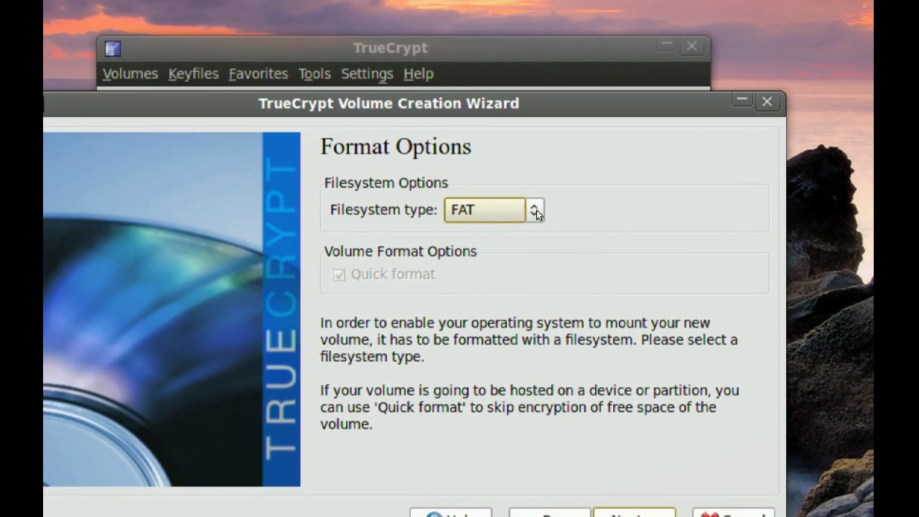
Step: Choose Linux Ext3 as the filesystem and select mounting only on Linux
click(536, 211)
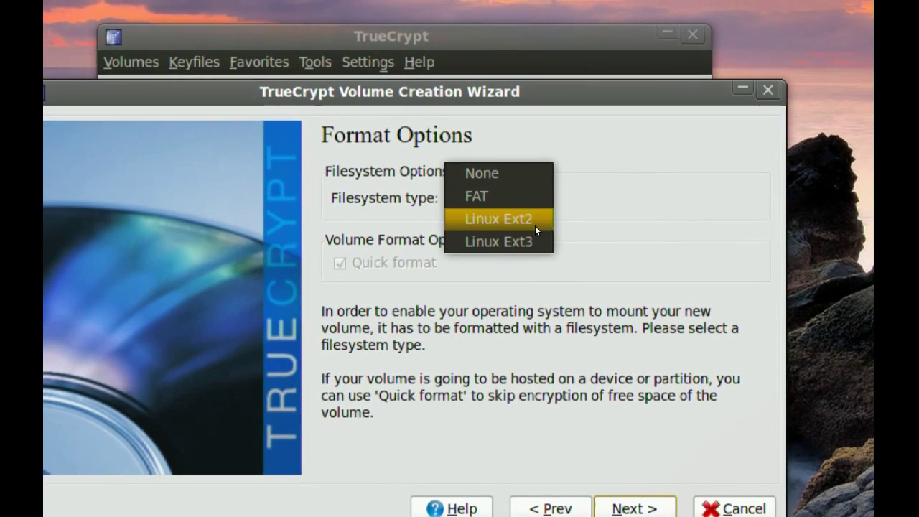
click(531, 236)
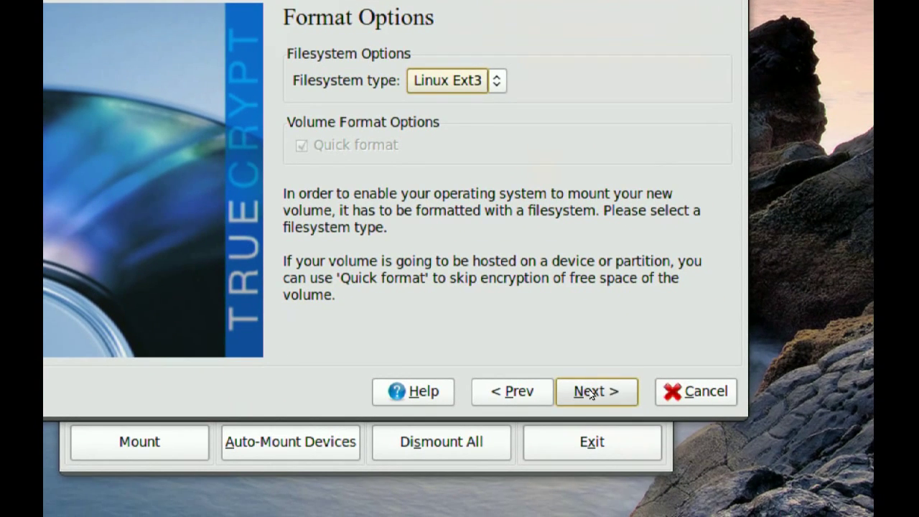
click(592, 392)
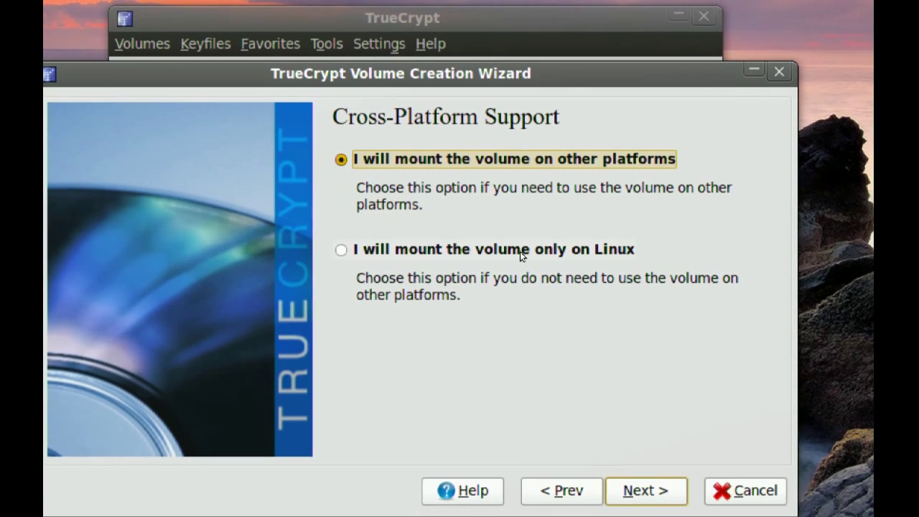
click(520, 251)
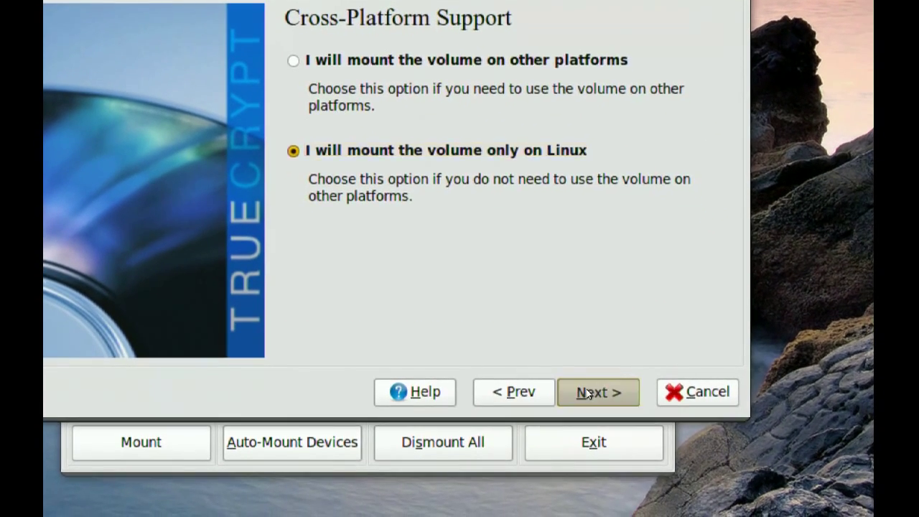
click(587, 393)
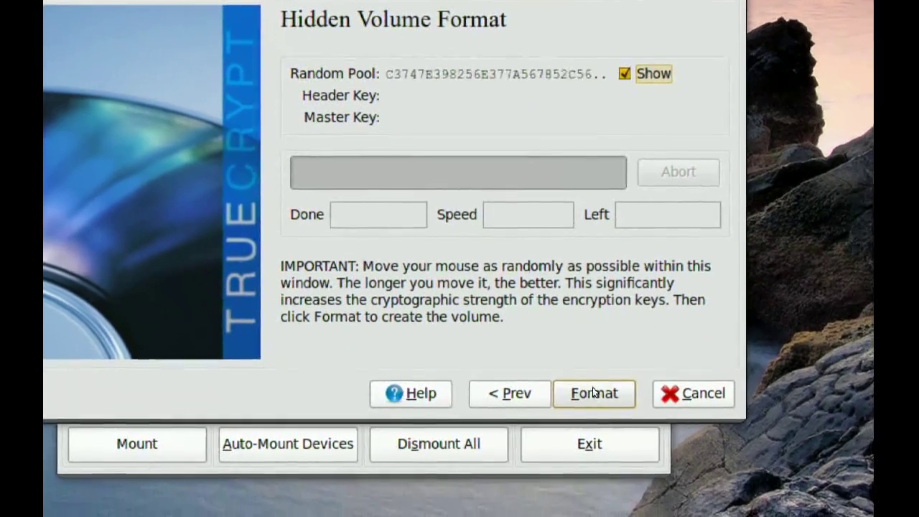
Step: Format the hidden volume and dismiss the success message
click(594, 393)
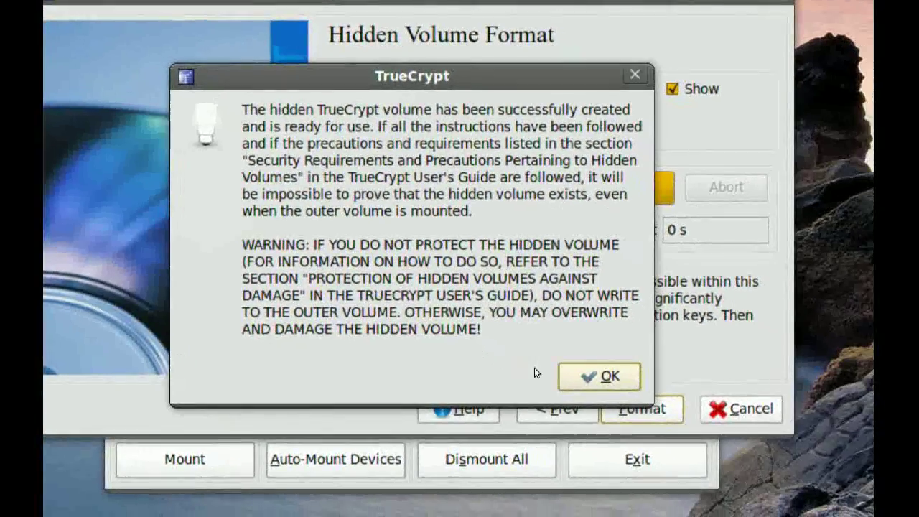
click(646, 399)
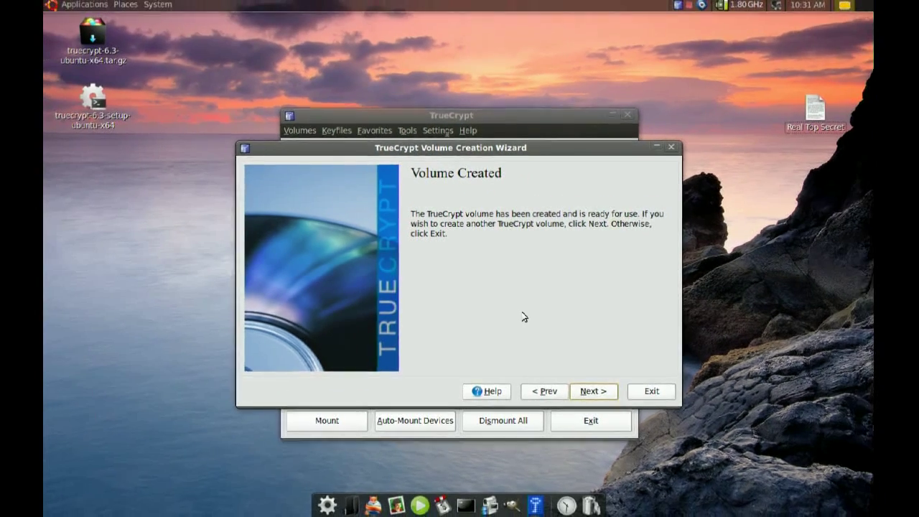
Step: Exit the volume creation wizard and close the main TrueCrypt window
click(648, 391)
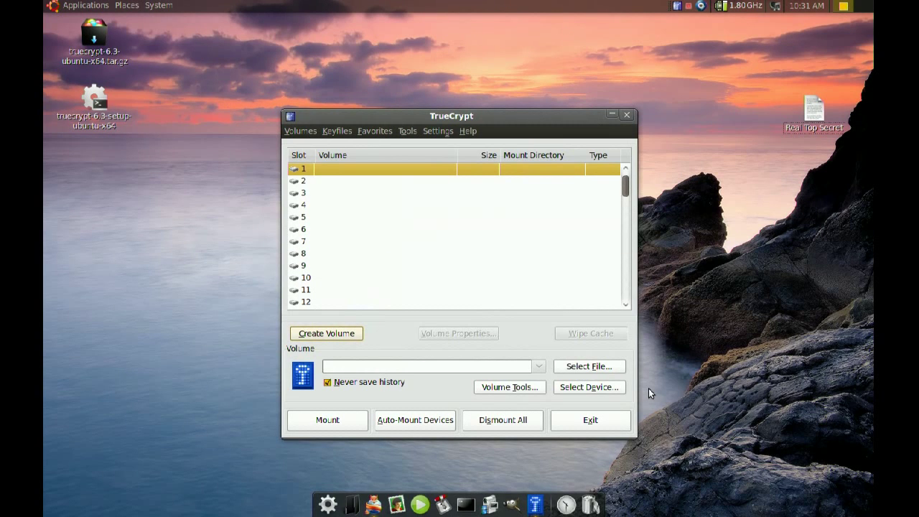
click(627, 115)
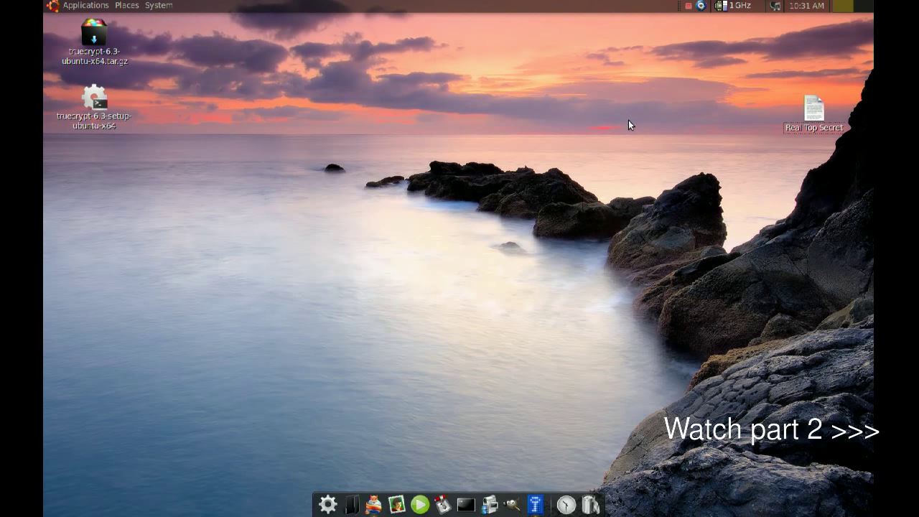